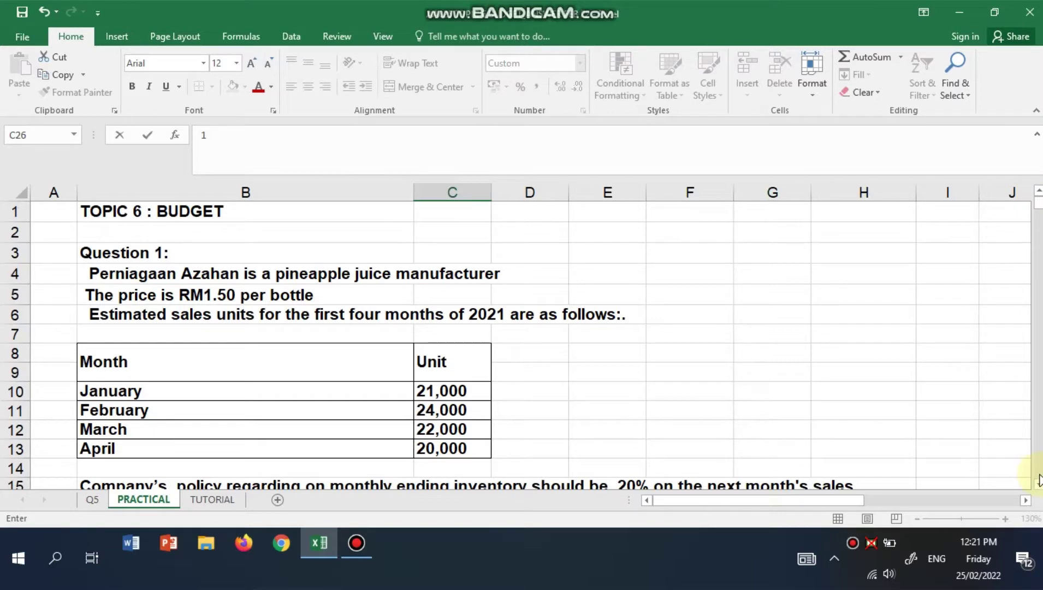
# Step: Read through Question 1's price, monthly sales units, ending inventory policy and requirements, down to the sales budget table
pyautogui.click(1037, 483)
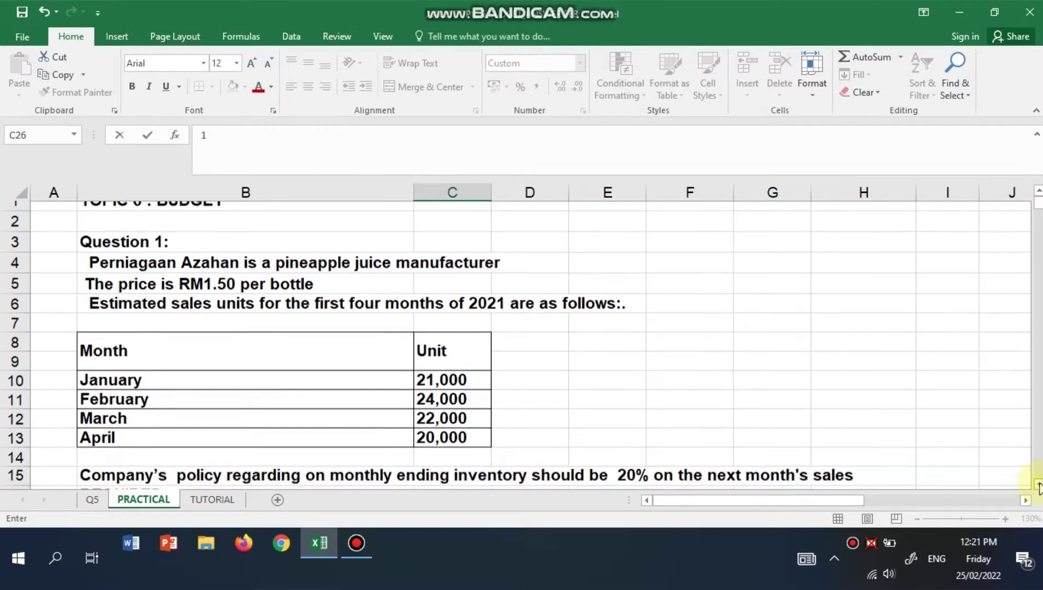
pyautogui.click(1038, 484)
pyautogui.click(1038, 484)
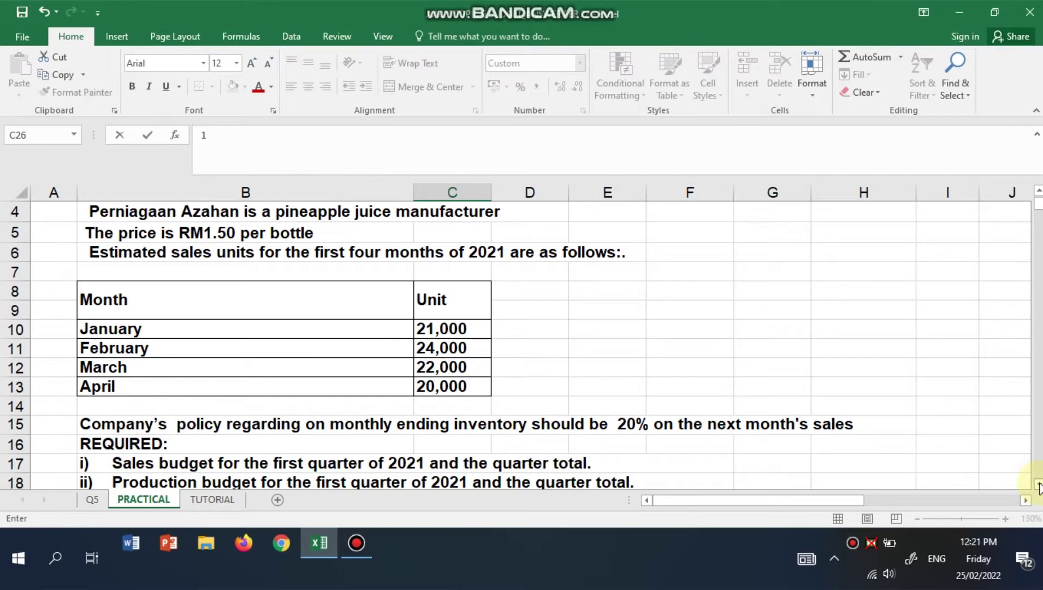
pyautogui.click(1038, 484)
pyautogui.click(1037, 483)
pyautogui.click(1038, 484)
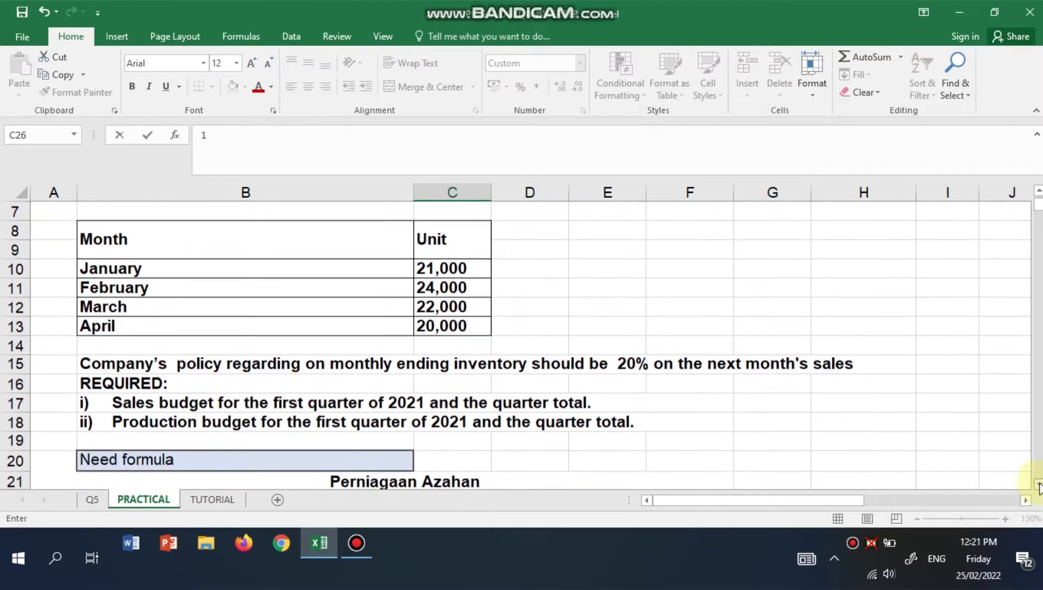
pyautogui.click(1038, 484)
pyautogui.click(1037, 484)
pyautogui.click(1037, 484)
pyautogui.click(1038, 484)
pyautogui.click(1038, 483)
pyautogui.click(1037, 484)
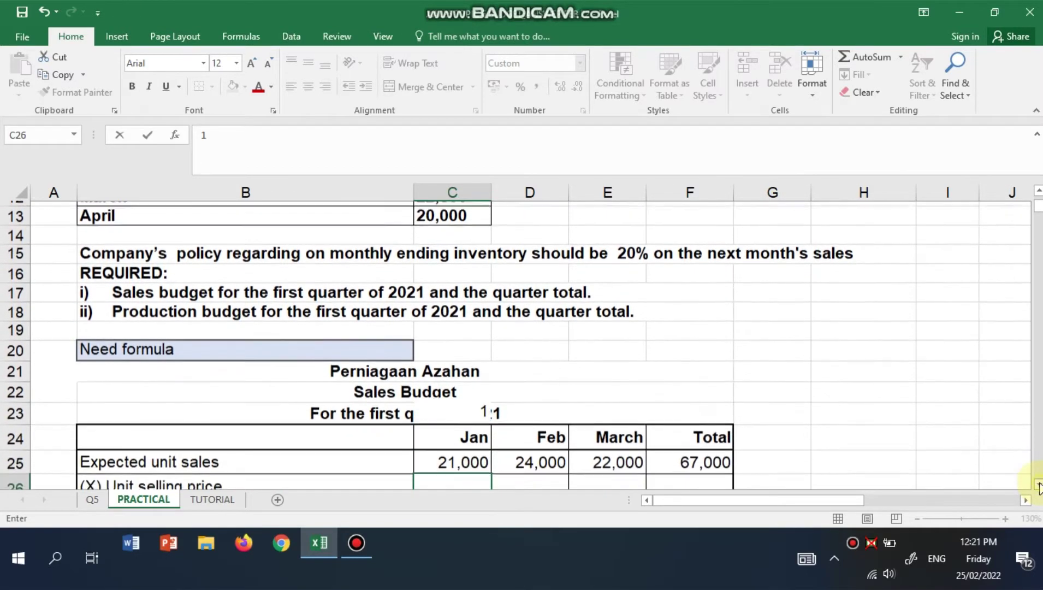
pyautogui.click(1038, 484)
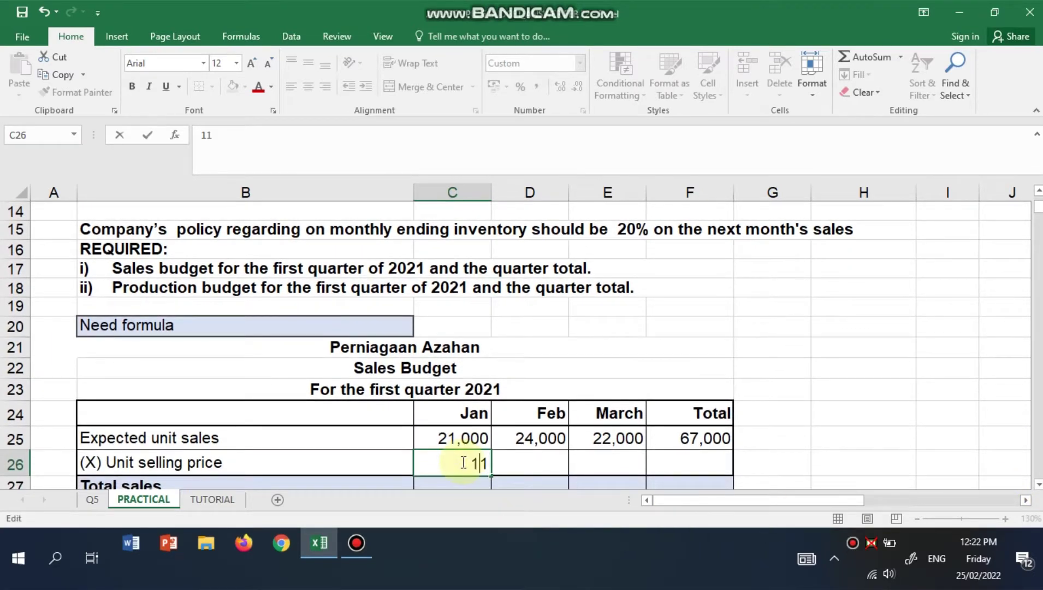
# Step: Enter a unit selling price of 1.50 for January, February and March in cells C26 to E26
pyautogui.write('5')
pyautogui.press('Delete')
pyautogui.write('0')
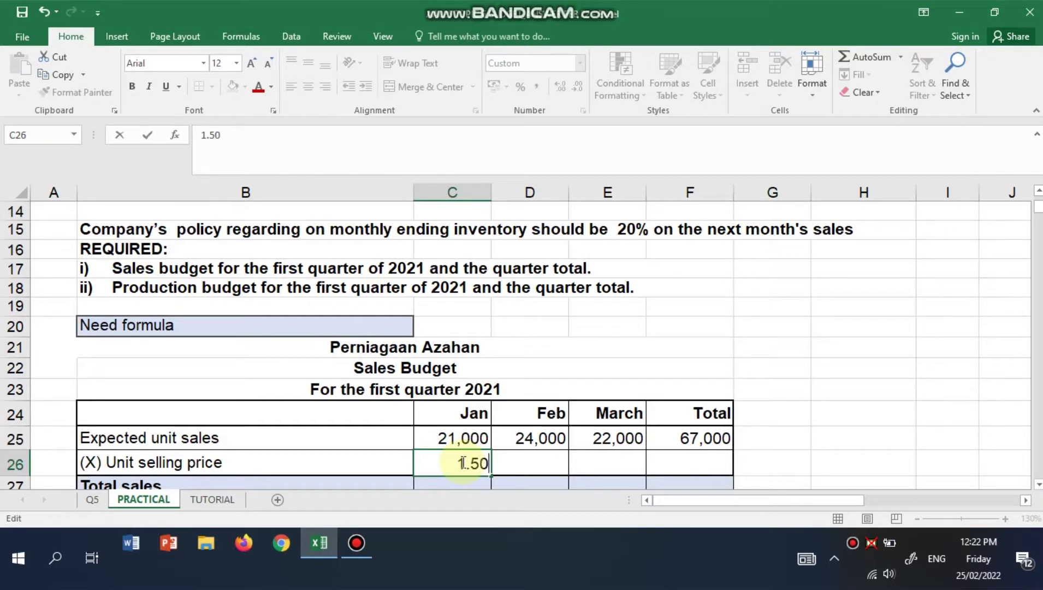
pyautogui.click(499, 464)
pyautogui.write('1')
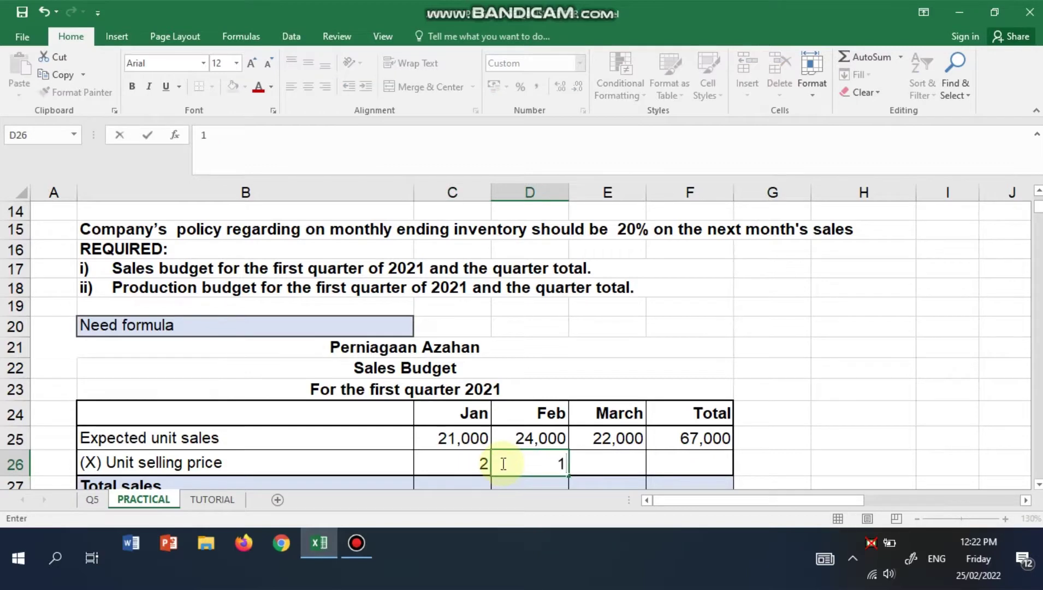
pyautogui.write('.5')
pyautogui.click(616, 463)
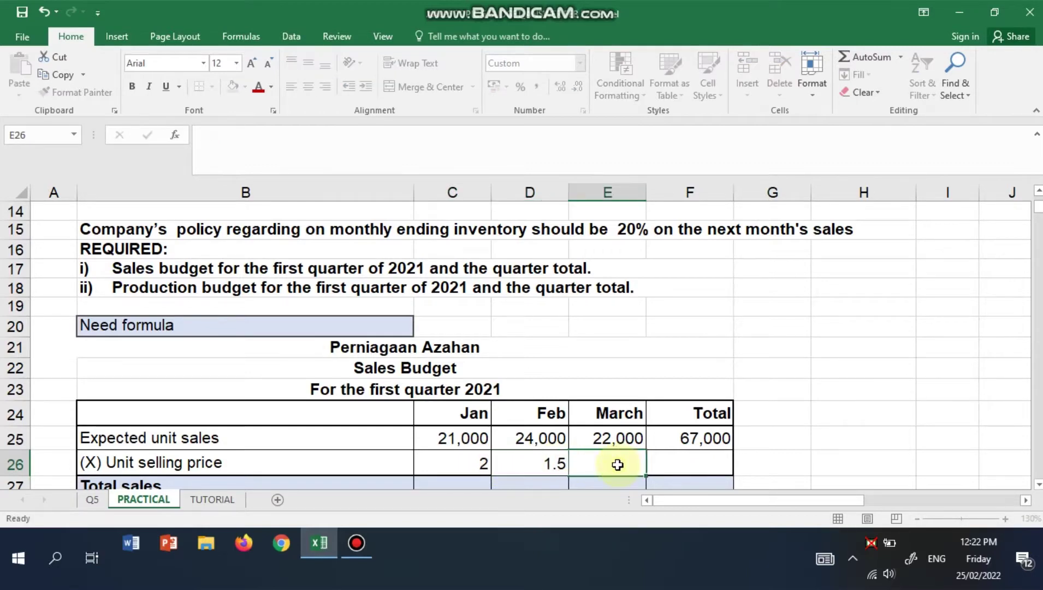
pyautogui.write('1.6')
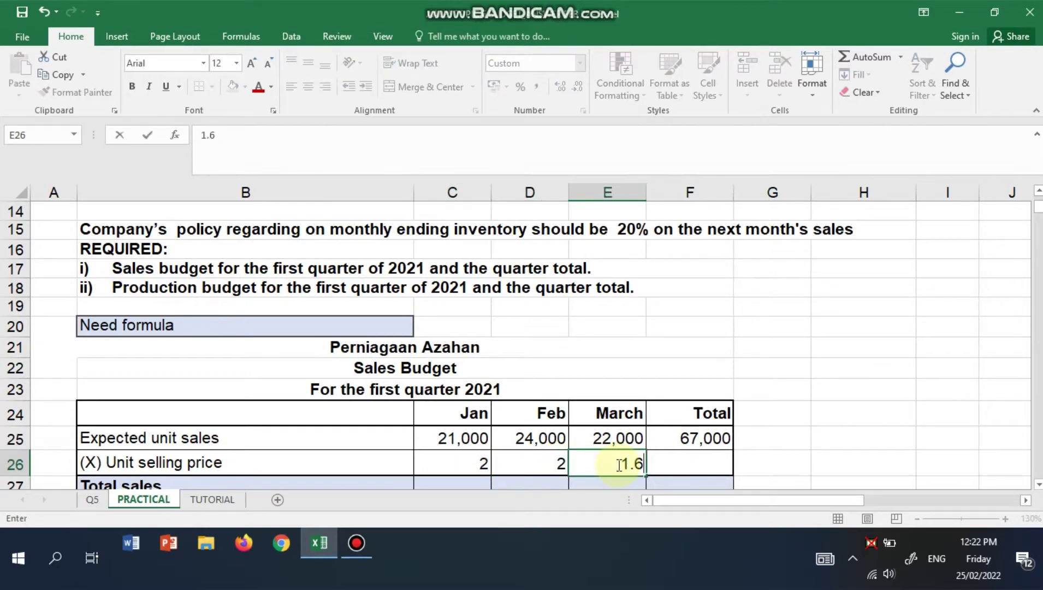
pyautogui.press('BackSpace')
pyautogui.write('5')
# Step: Format January's unit selling price in C26 as a Number with 2 decimal places
pyautogui.click(466, 464)
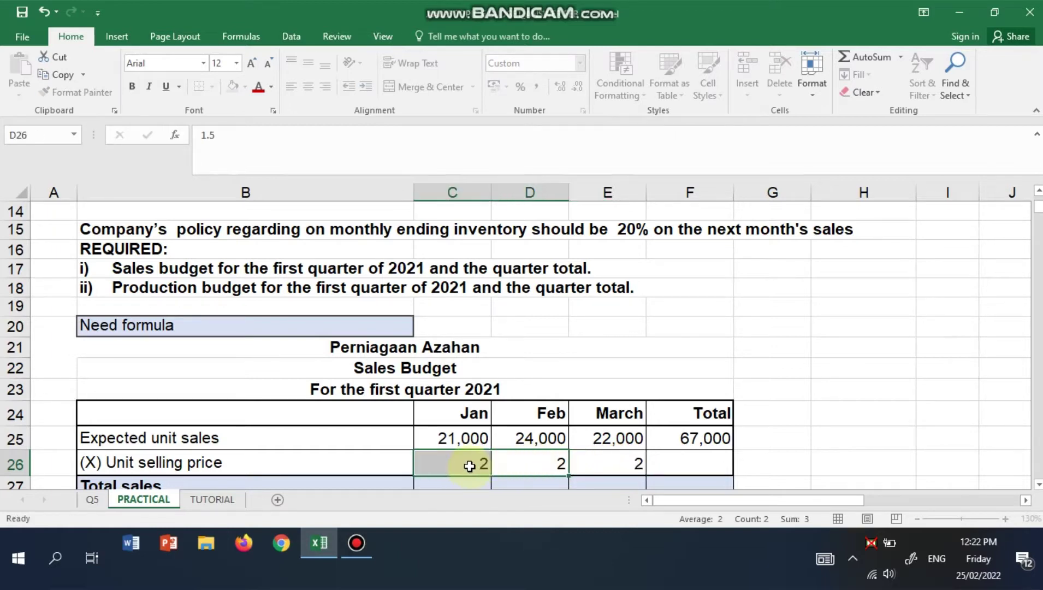
pyautogui.rightClick(470, 466)
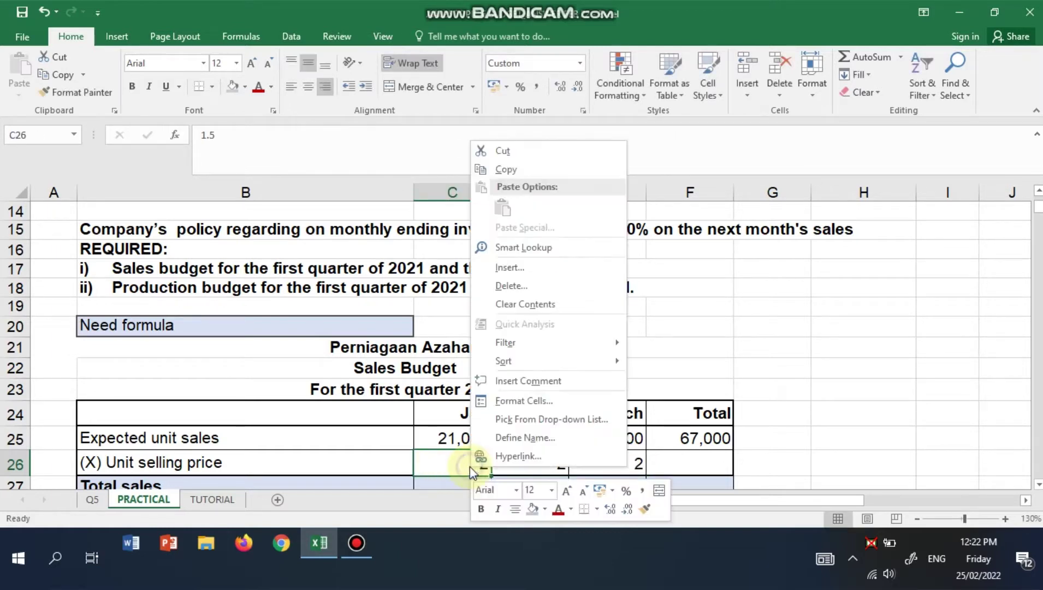
pyautogui.click(497, 404)
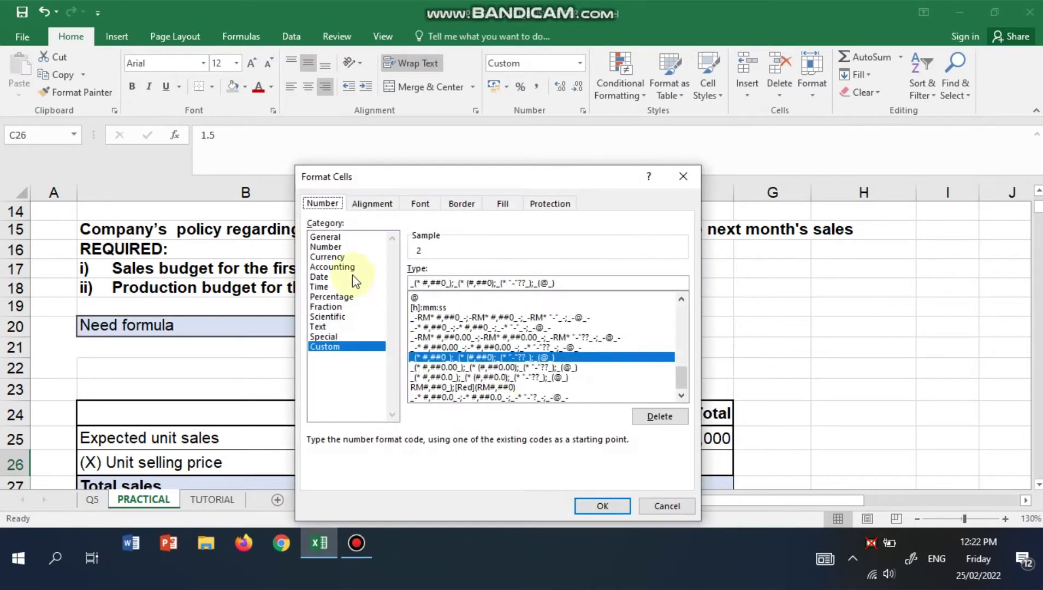
pyautogui.click(338, 247)
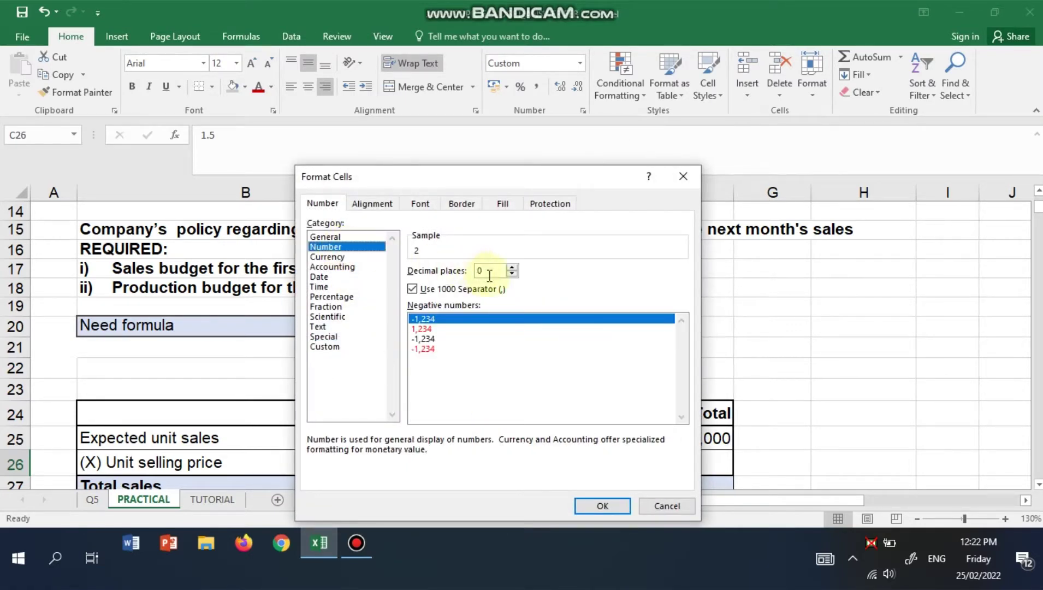
pyautogui.click(512, 268)
pyautogui.click(512, 267)
pyautogui.click(587, 513)
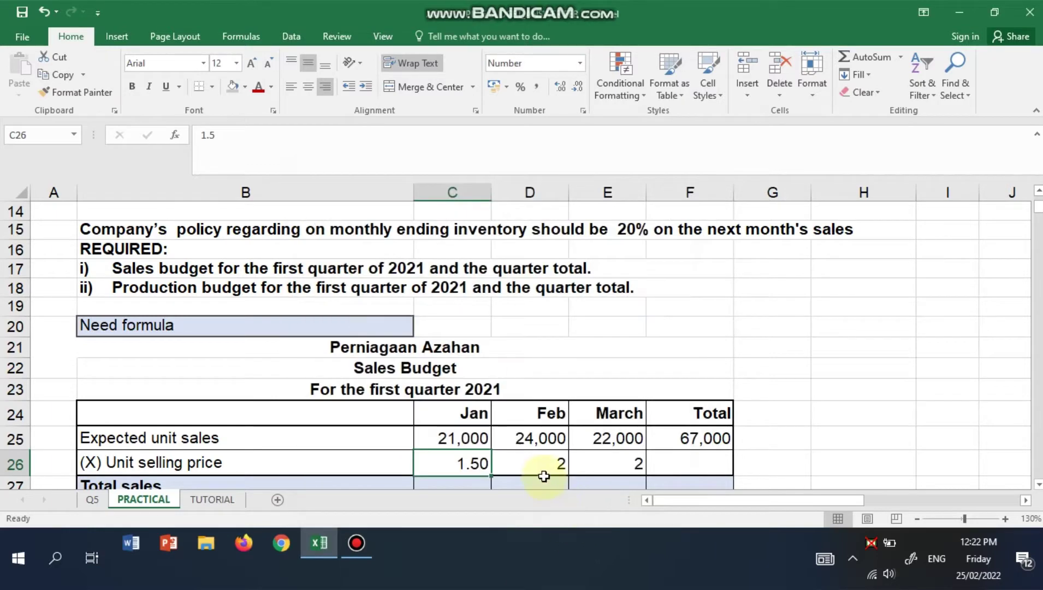
# Step: Format February's unit selling price in D26 as a Number with 2 decimal places
pyautogui.click(538, 467)
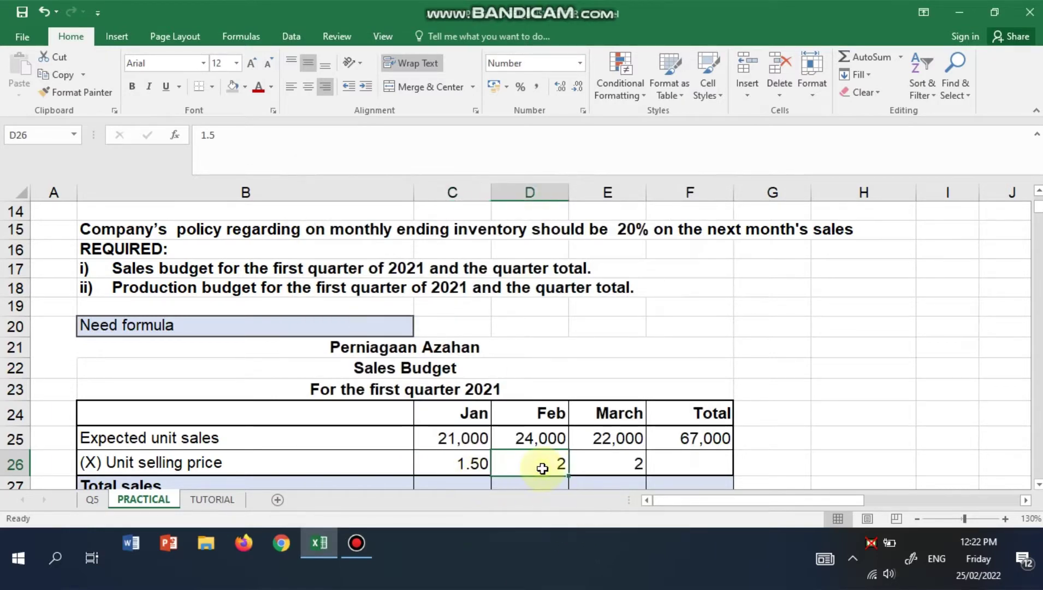
pyautogui.rightClick(542, 468)
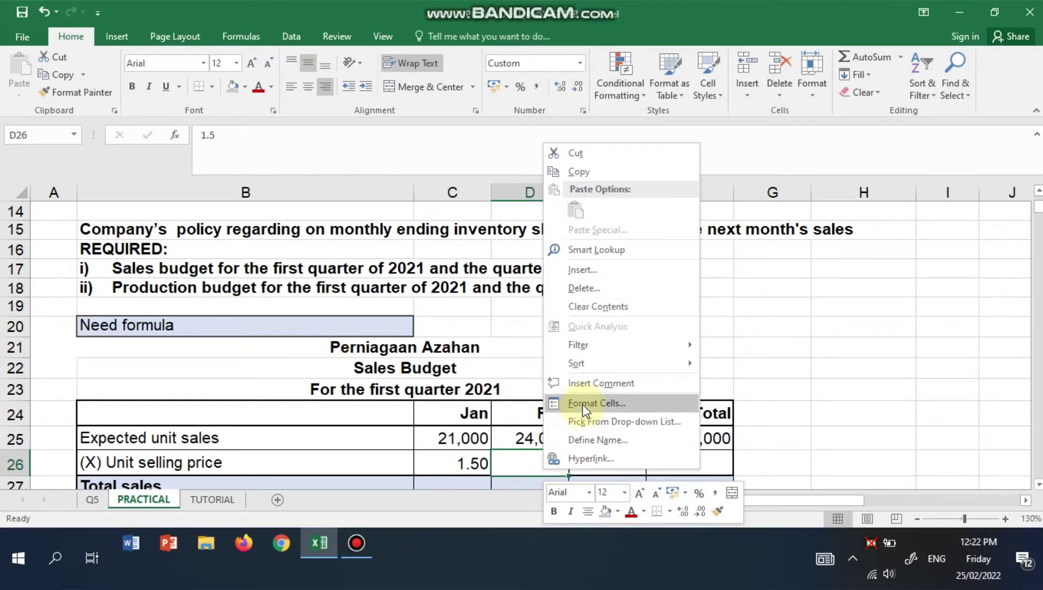
pyautogui.click(583, 404)
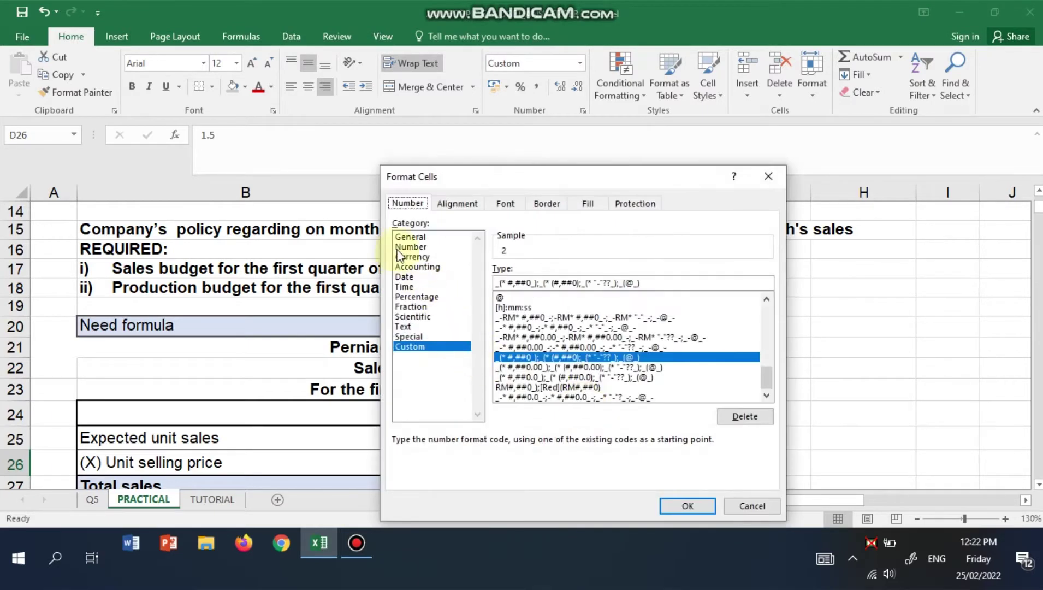
pyautogui.click(407, 247)
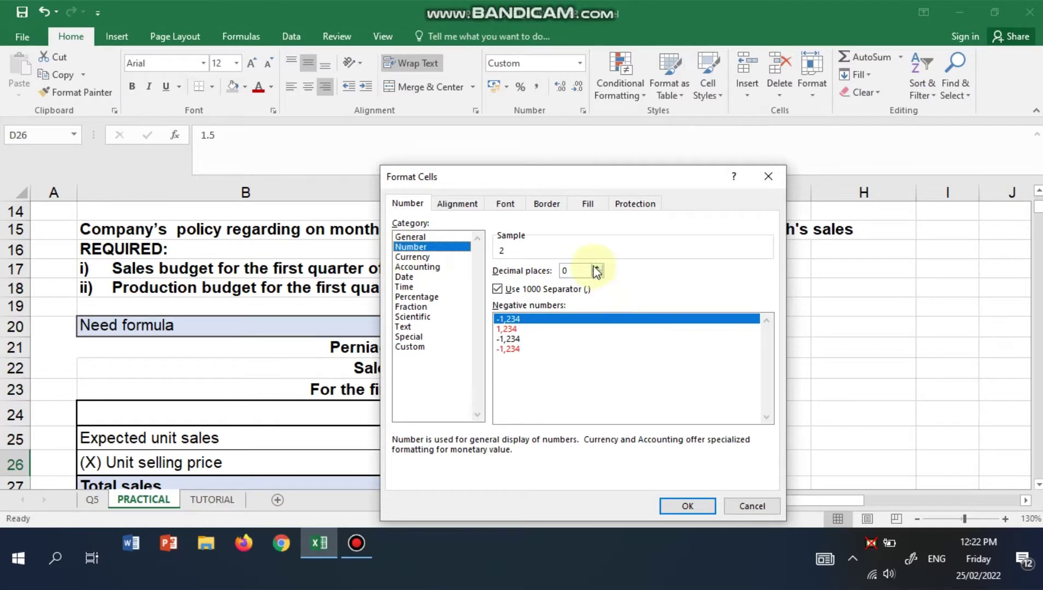
pyautogui.click(596, 268)
pyautogui.click(597, 267)
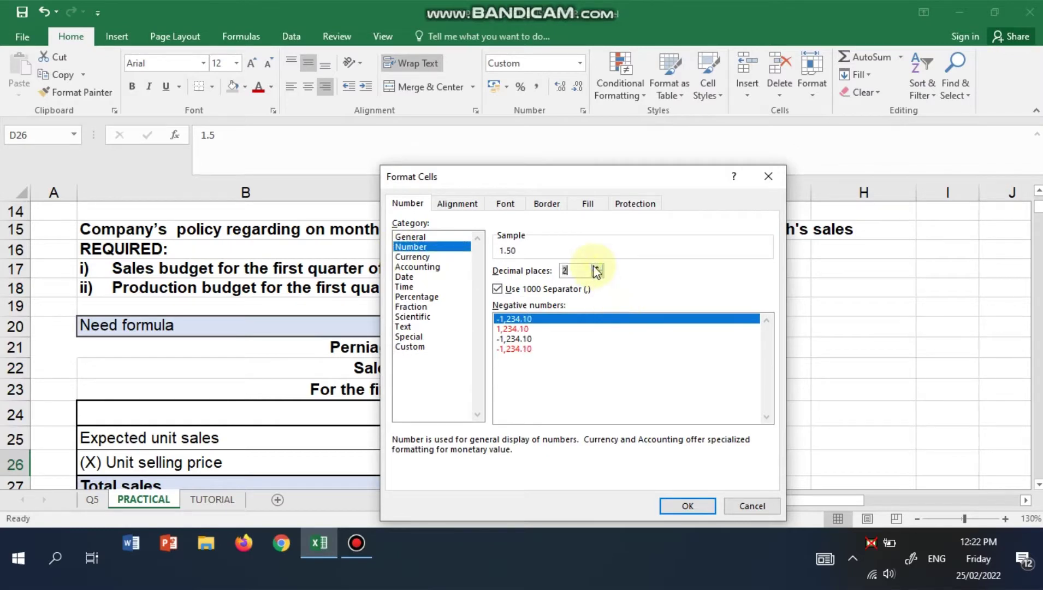
pyautogui.click(687, 506)
# Step: Format March's unit selling price in E26 as a Number with 2 decimal places
pyautogui.click(628, 468)
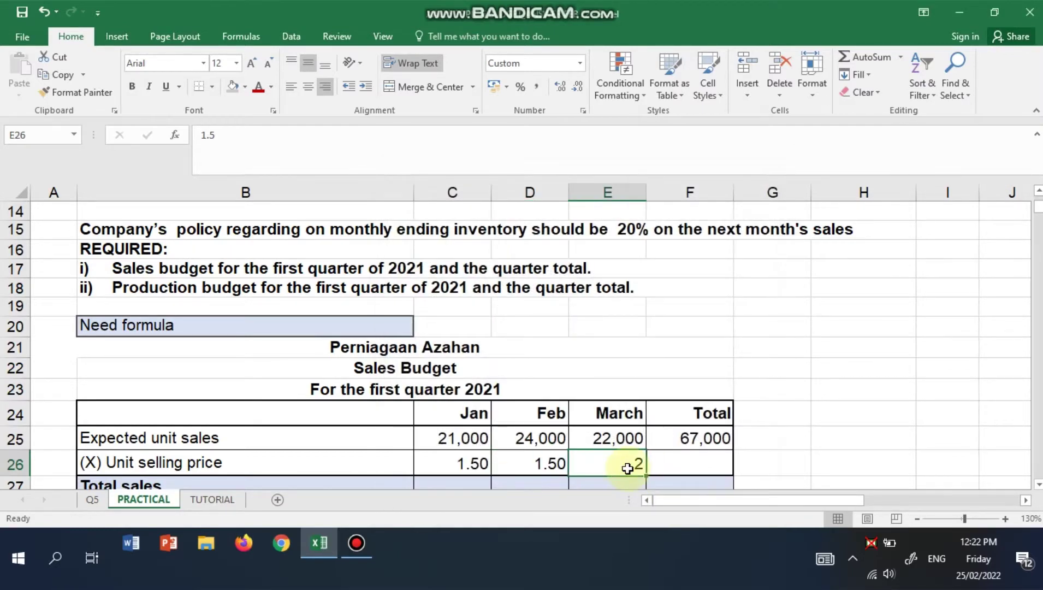
pyautogui.rightClick(627, 468)
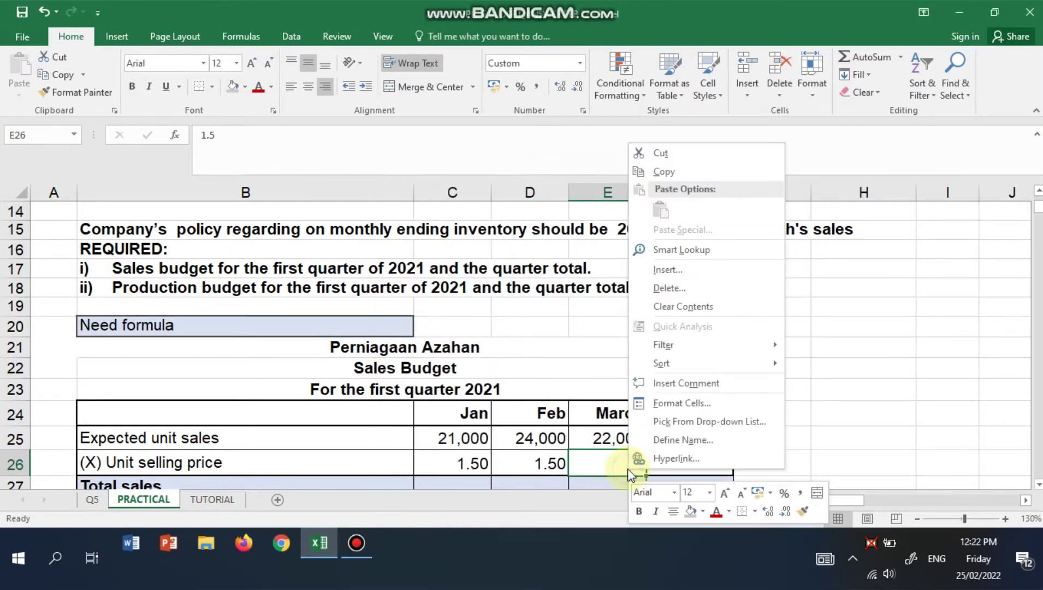
pyautogui.click(674, 405)
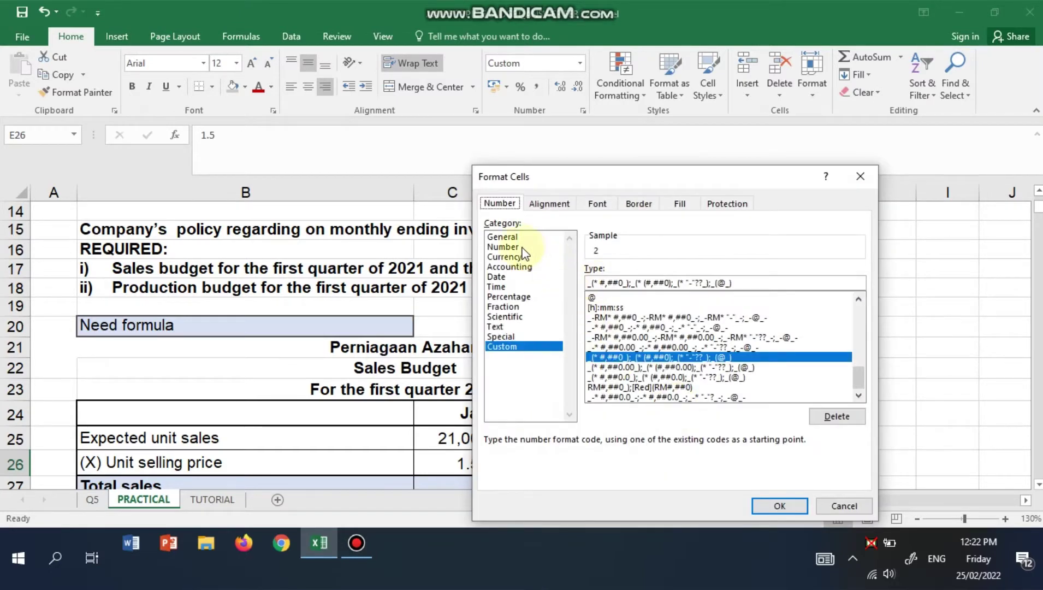
pyautogui.click(521, 247)
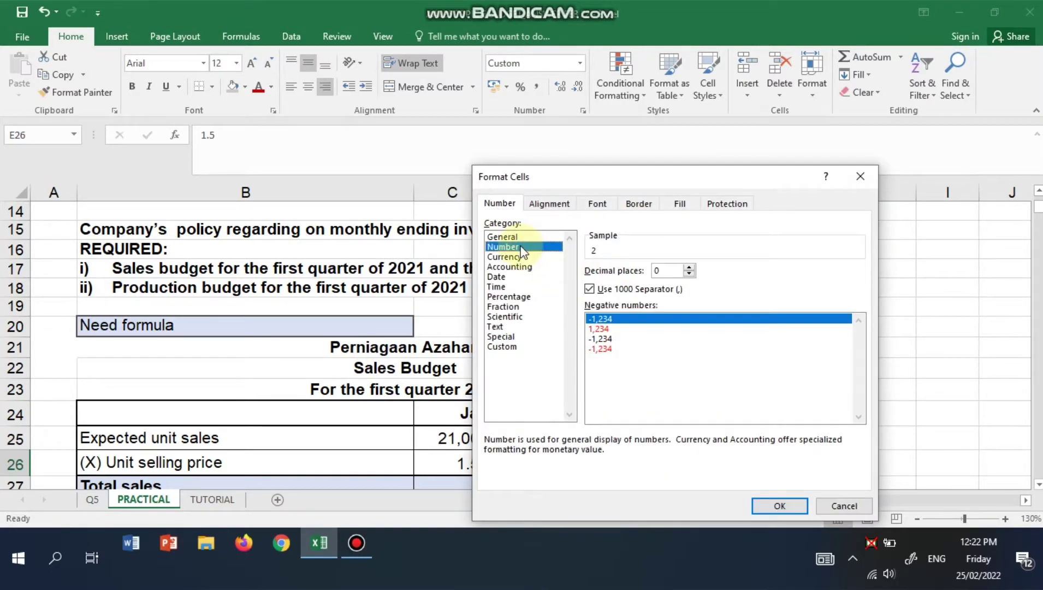
pyautogui.click(690, 272)
pyautogui.click(689, 266)
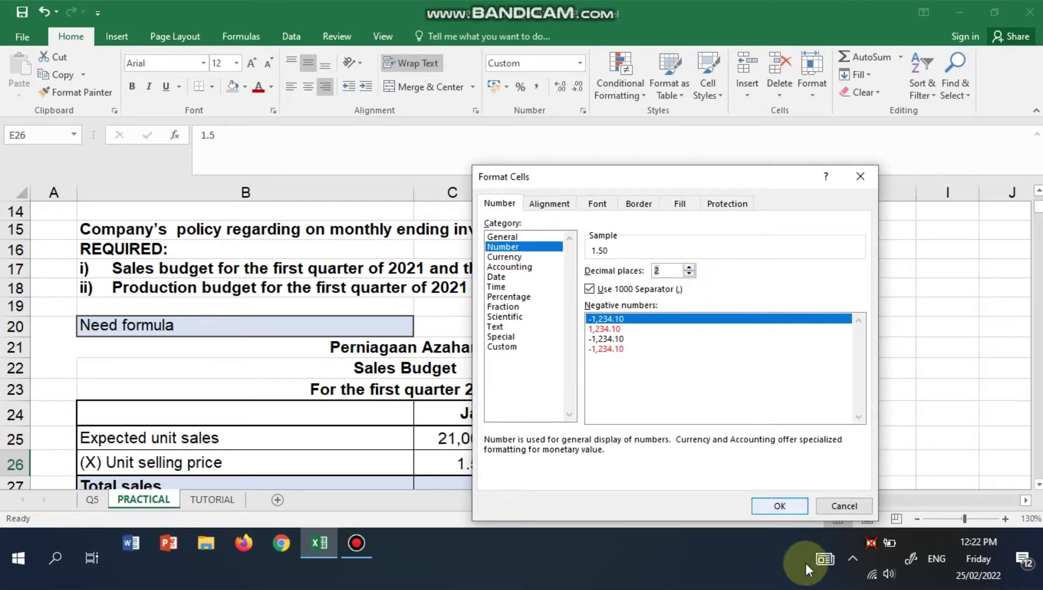
pyautogui.click(781, 506)
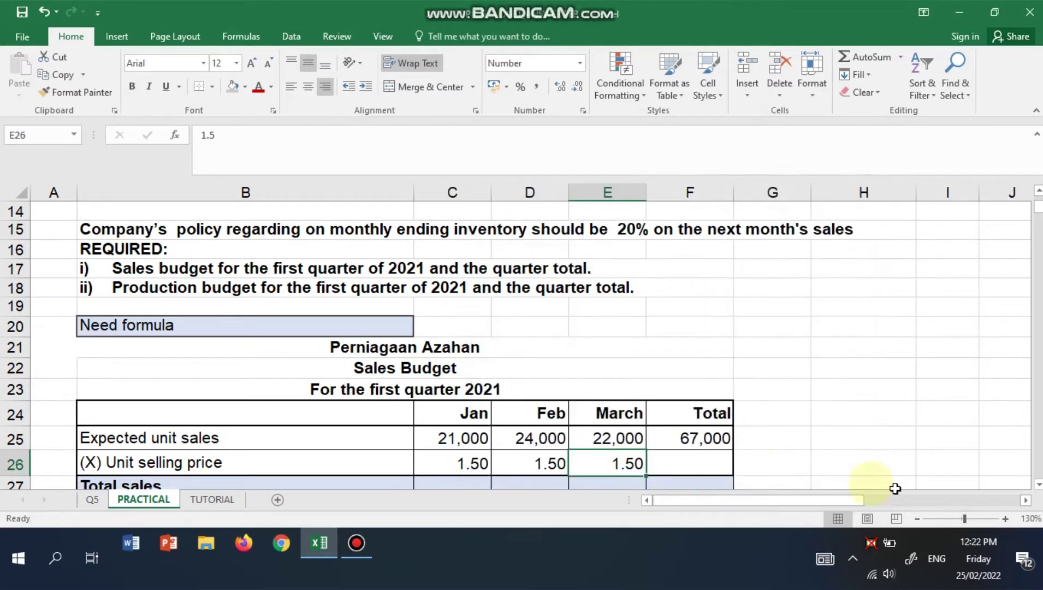
# Step: Calculate January's total sales in C27 with the formula =C25*C26
pyautogui.click(1039, 484)
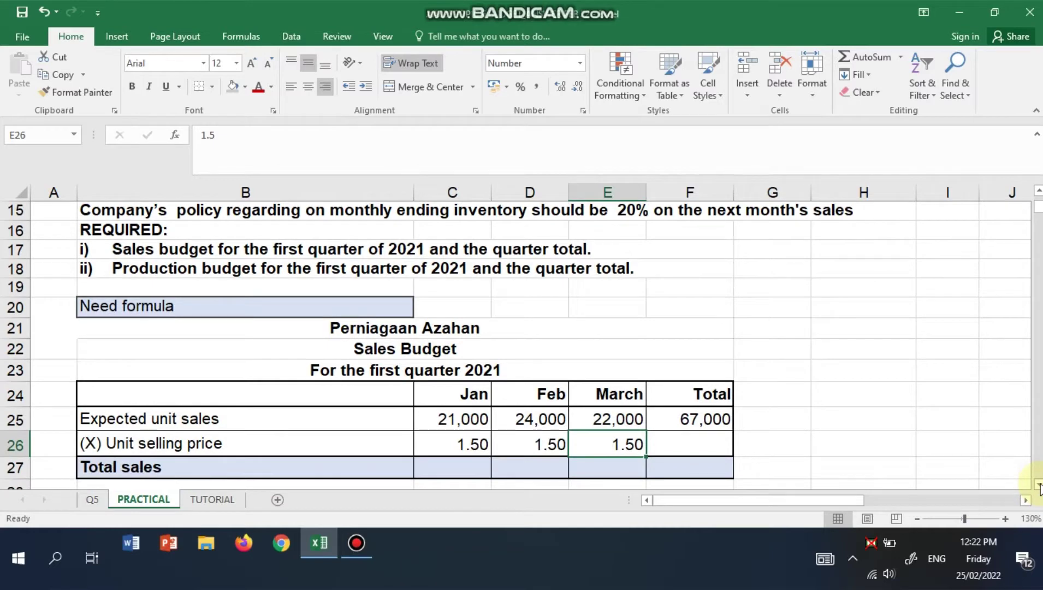
pyautogui.click(462, 466)
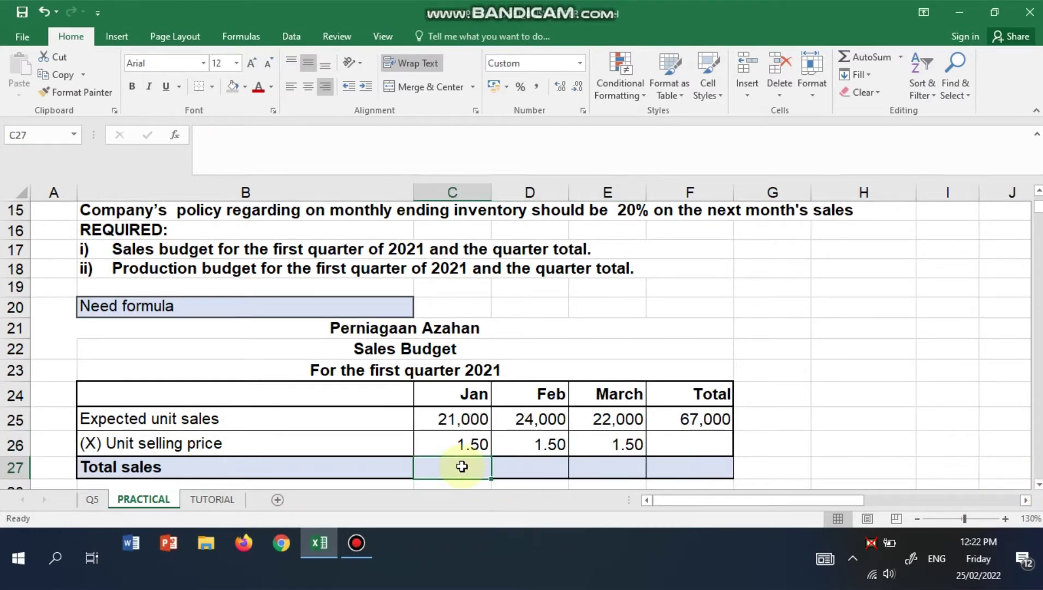
pyautogui.write('=')
pyautogui.click(463, 419)
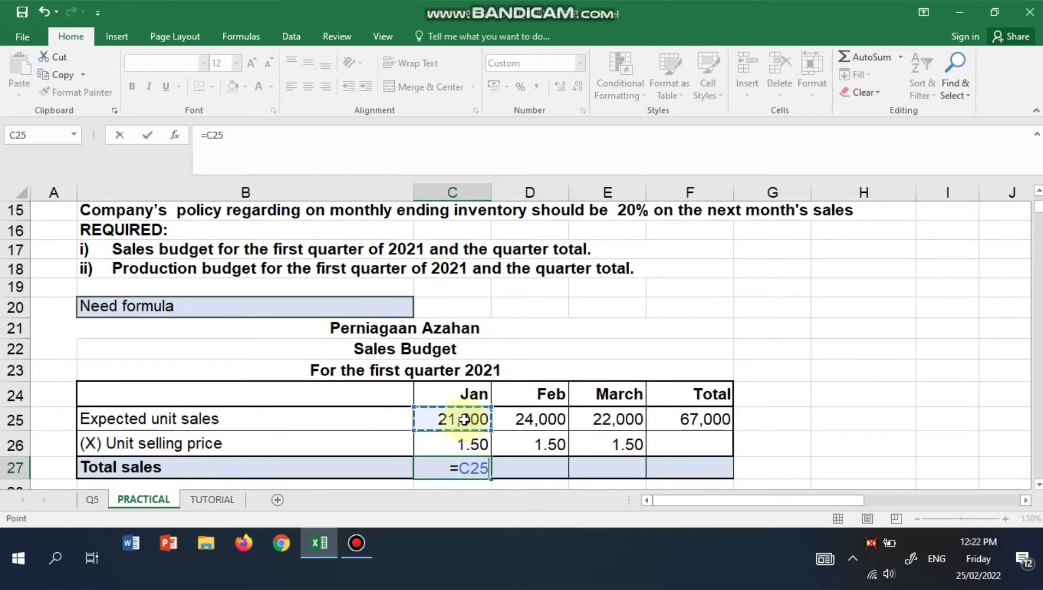
pyautogui.write('*')
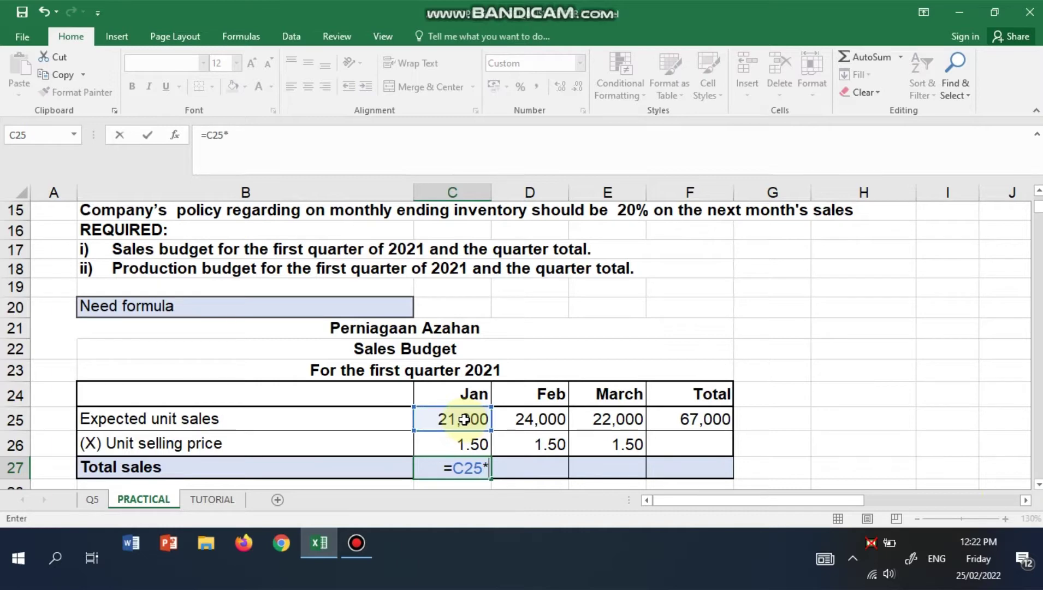
pyautogui.click(465, 443)
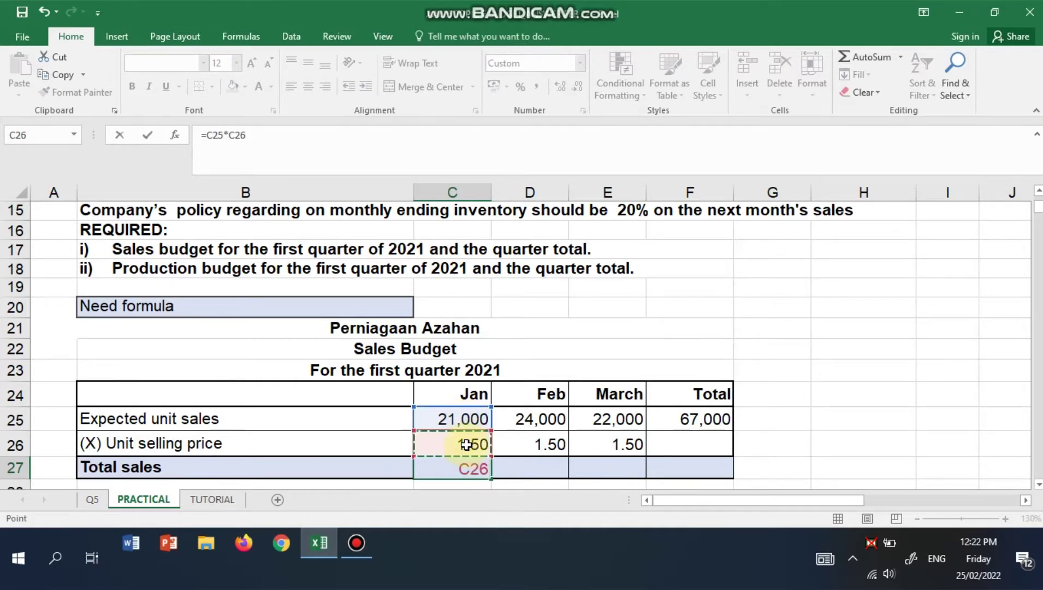
pyautogui.hotkey('ctrl', 'Return')
# Step: Fill January's total sales formula from C27 across to F27, and clear the copied formula from the Total cell F27
pyautogui.click(470, 448)
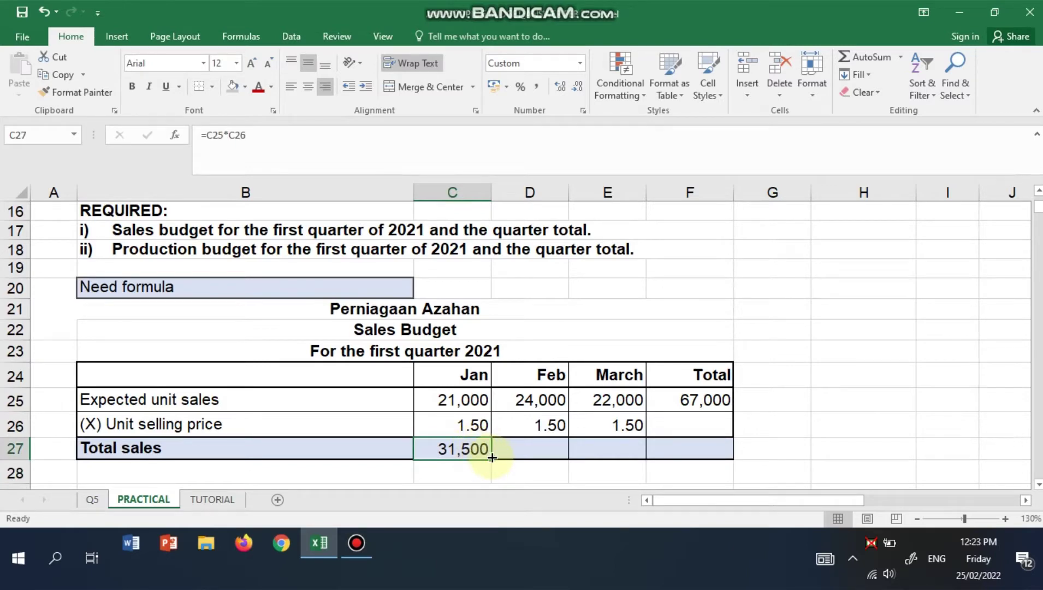
pyautogui.moveTo(492, 458); pyautogui.dragTo(695, 450)
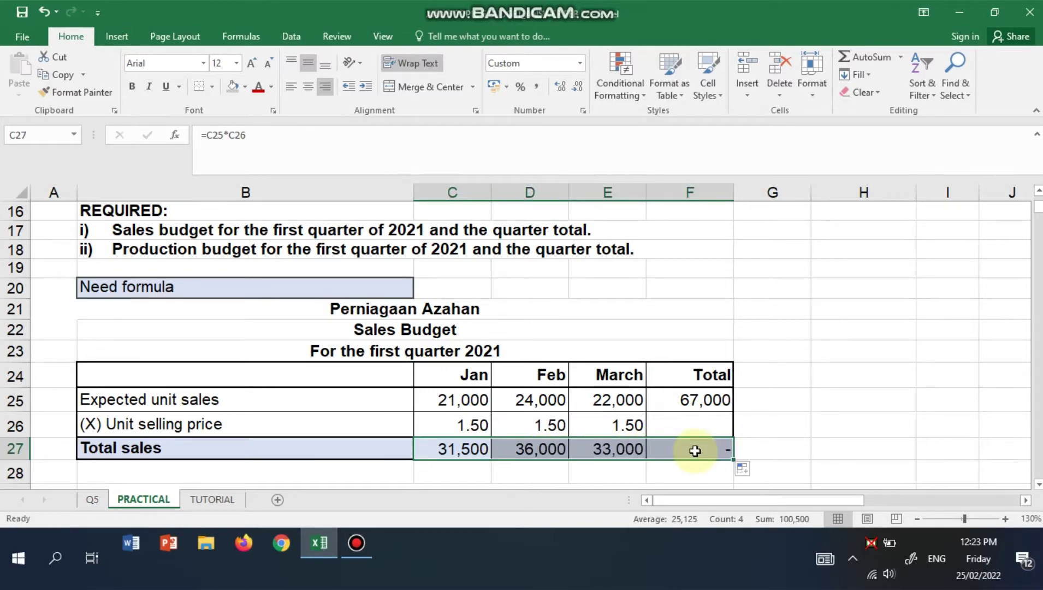
pyautogui.click(695, 450)
pyautogui.press('Delete')
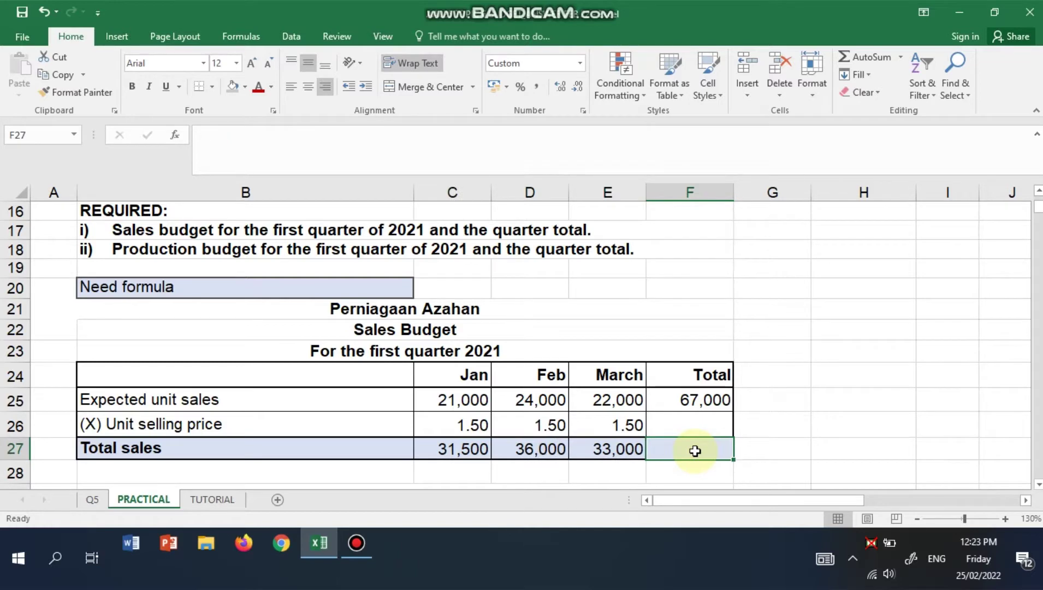
# Step: Total the monthly sales in C27:E27 into the quarter total cell F27 with AutoSum
pyautogui.click(797, 445)
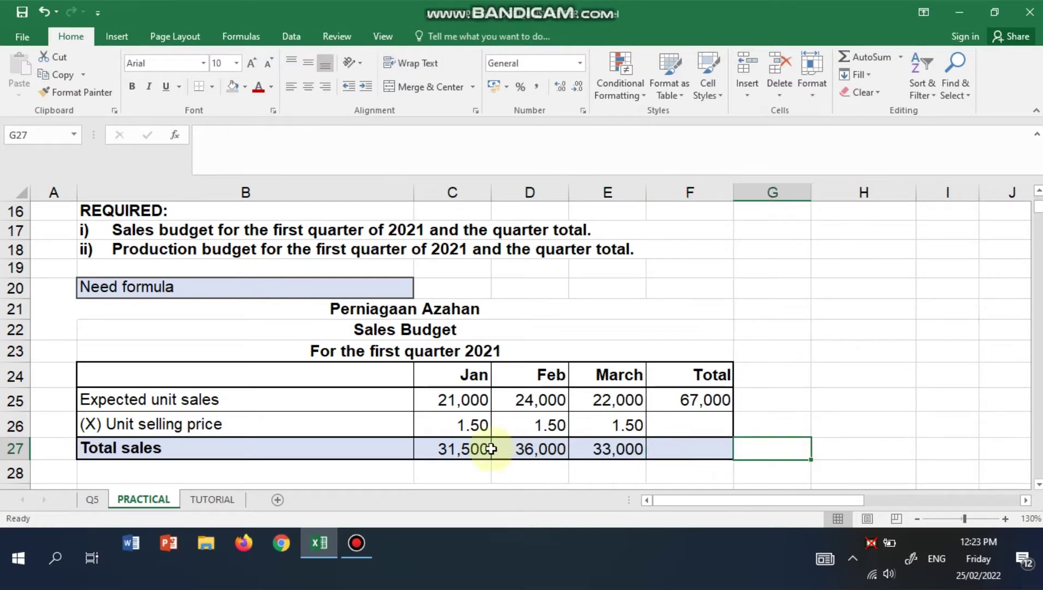
pyautogui.moveTo(437, 451); pyautogui.dragTo(663, 450)
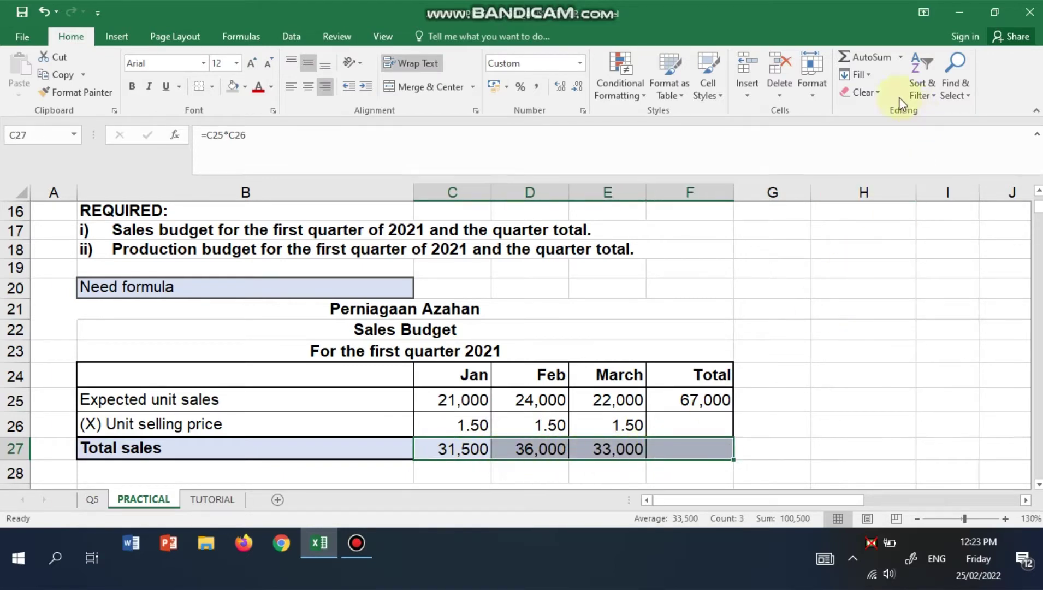
pyautogui.click(872, 54)
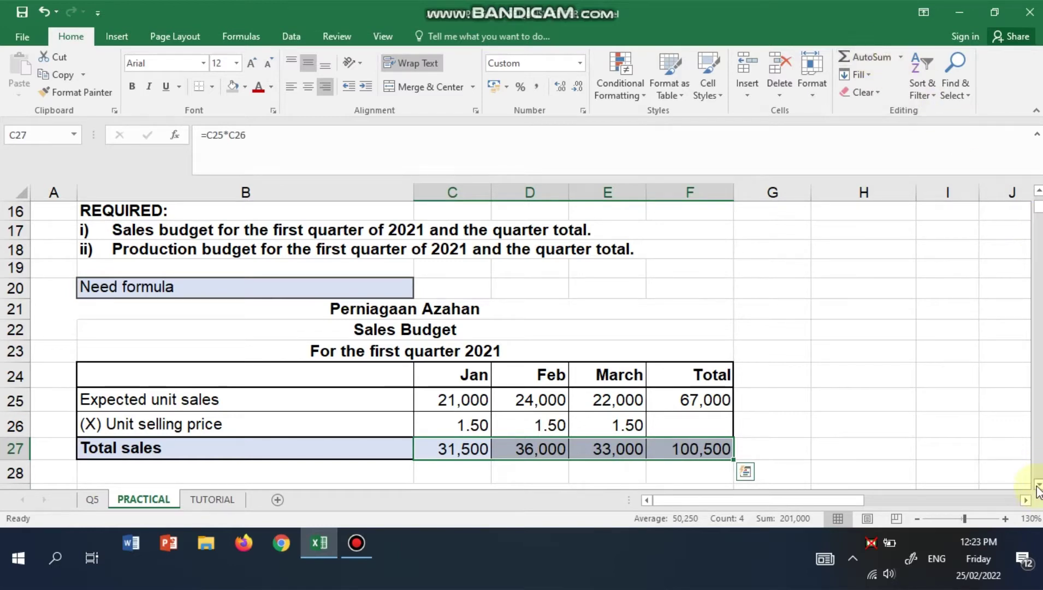
# Step: Link January's expected unit sales in the Production Budget with =C25 in C33, and fill the formula across to F33
pyautogui.scroll(-6, 1037, 488)
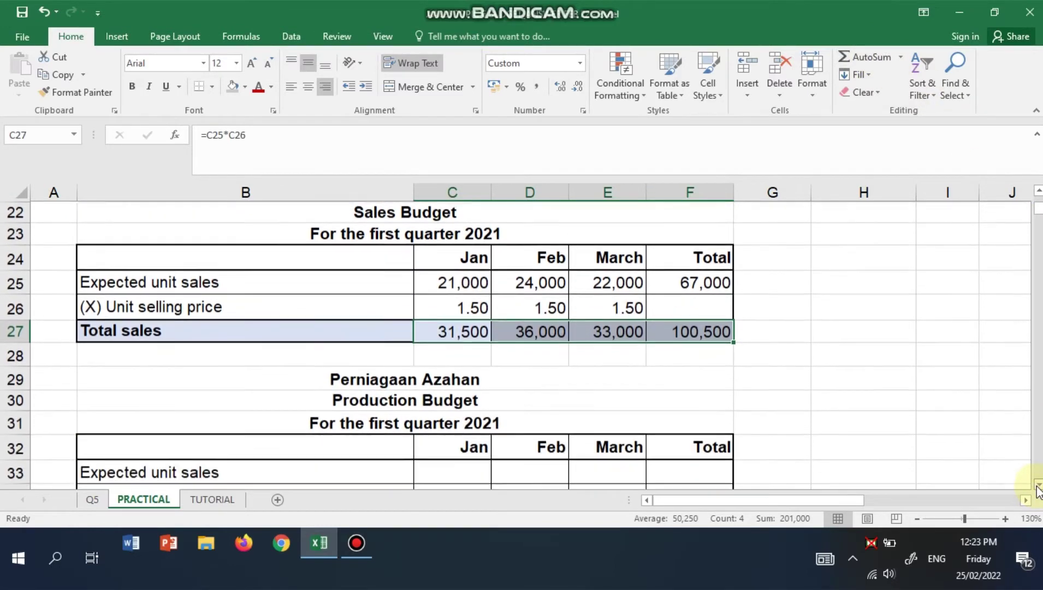
pyautogui.scroll(-3, 1037, 487)
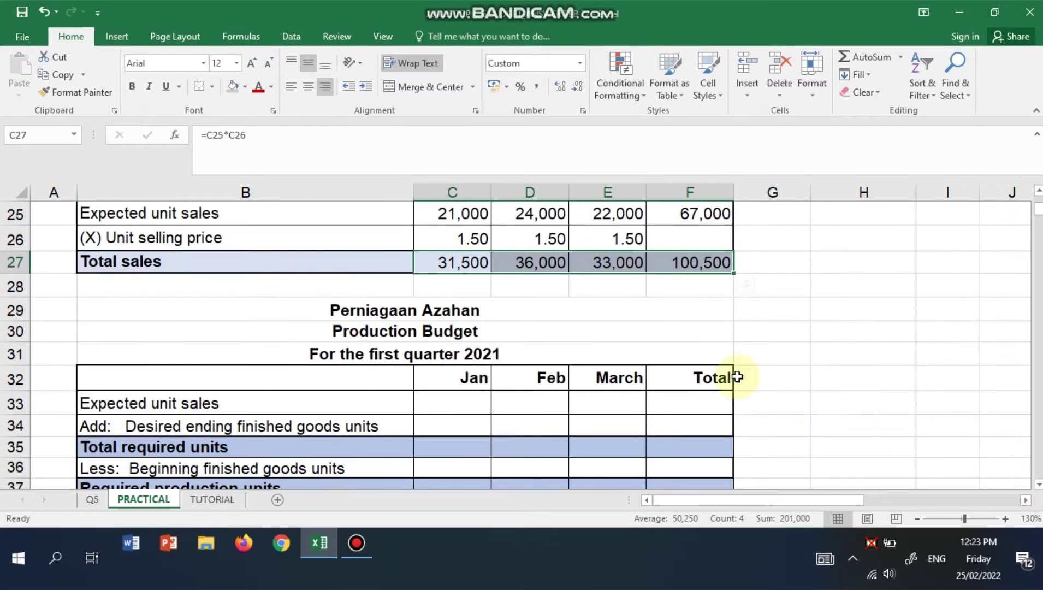
pyautogui.doubleClick(459, 405)
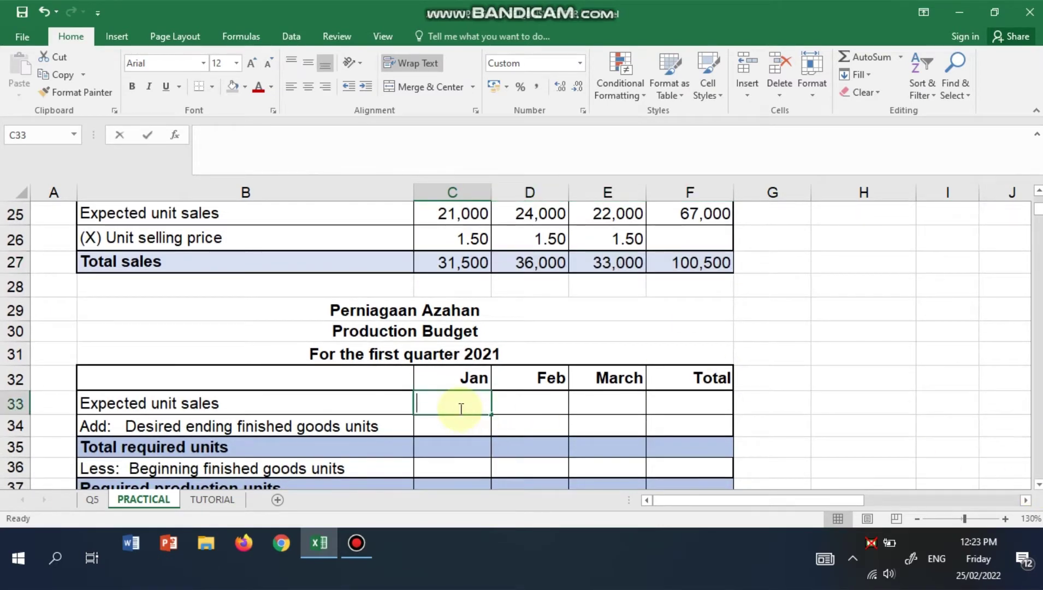
pyautogui.write('=')
pyautogui.click(465, 213)
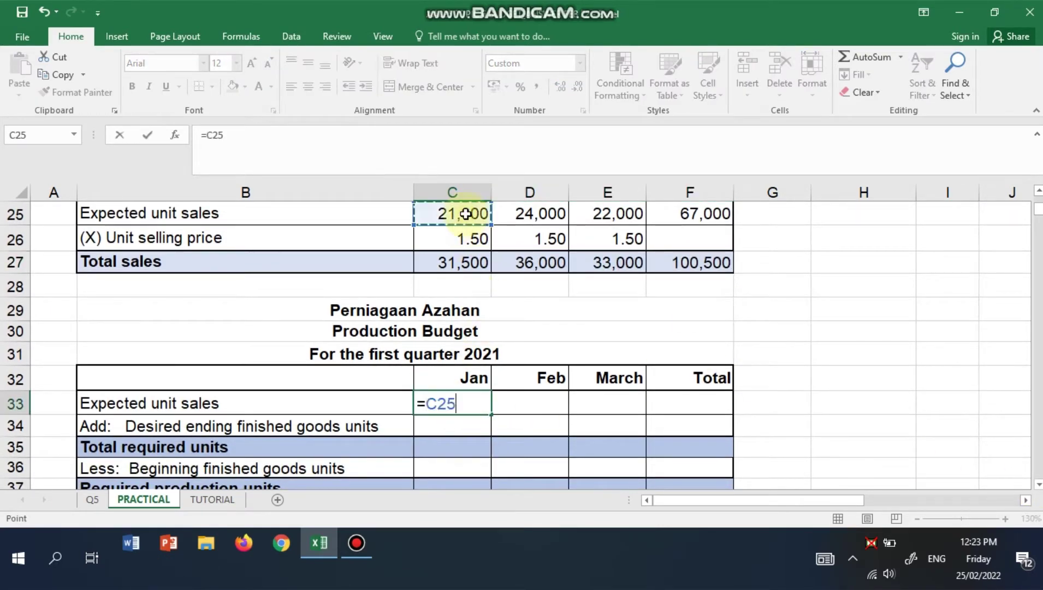
pyautogui.press('Return')
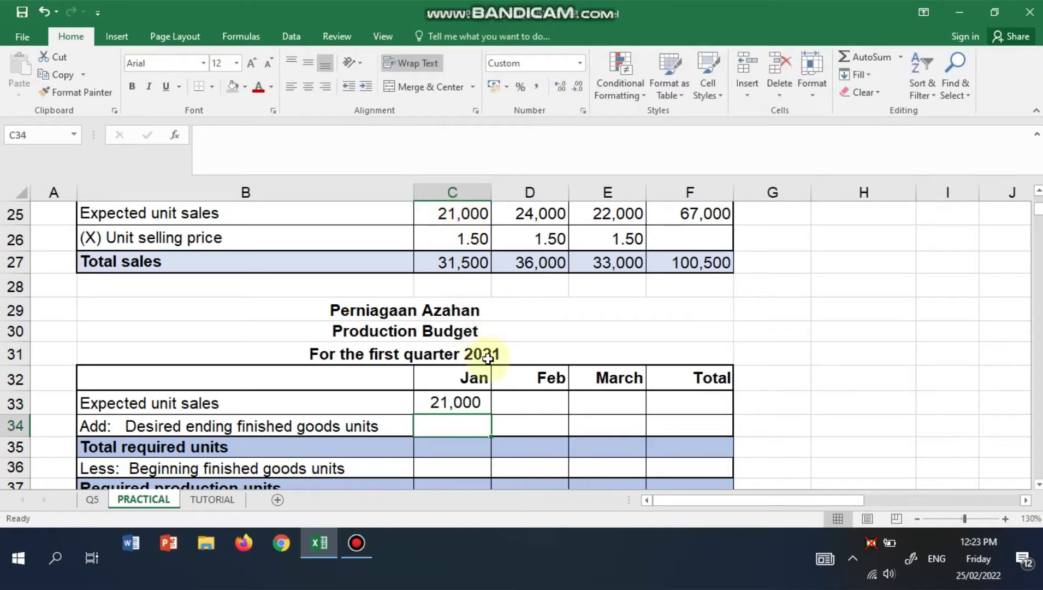
pyautogui.click(478, 402)
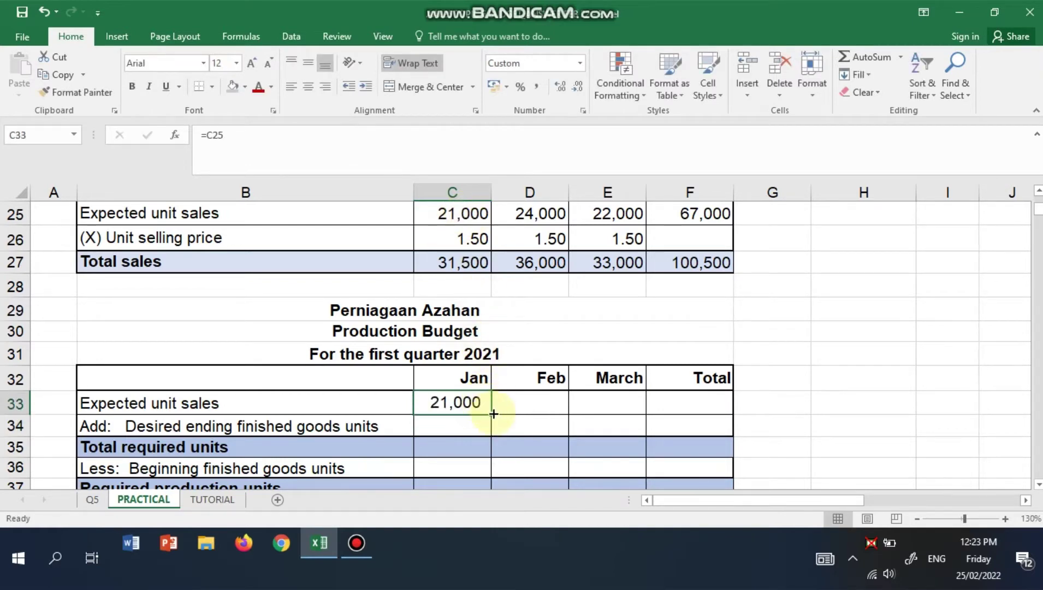
pyautogui.moveTo(493, 413); pyautogui.dragTo(697, 412)
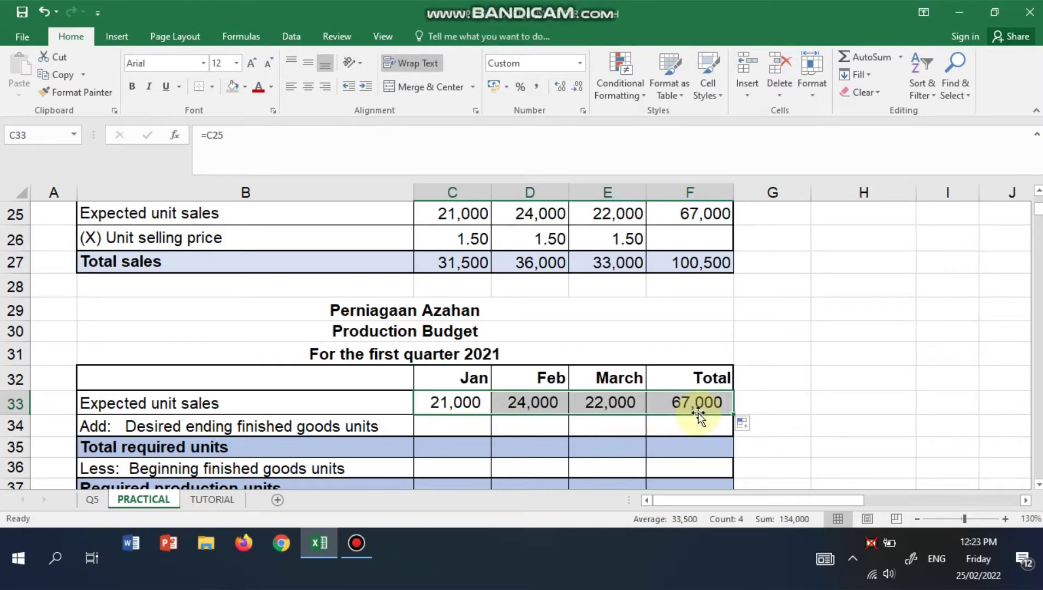
# Step: Calculate January's desired ending finished goods units in C34 with =.2*D33, and fill the formula to February in D34
pyautogui.click(447, 428)
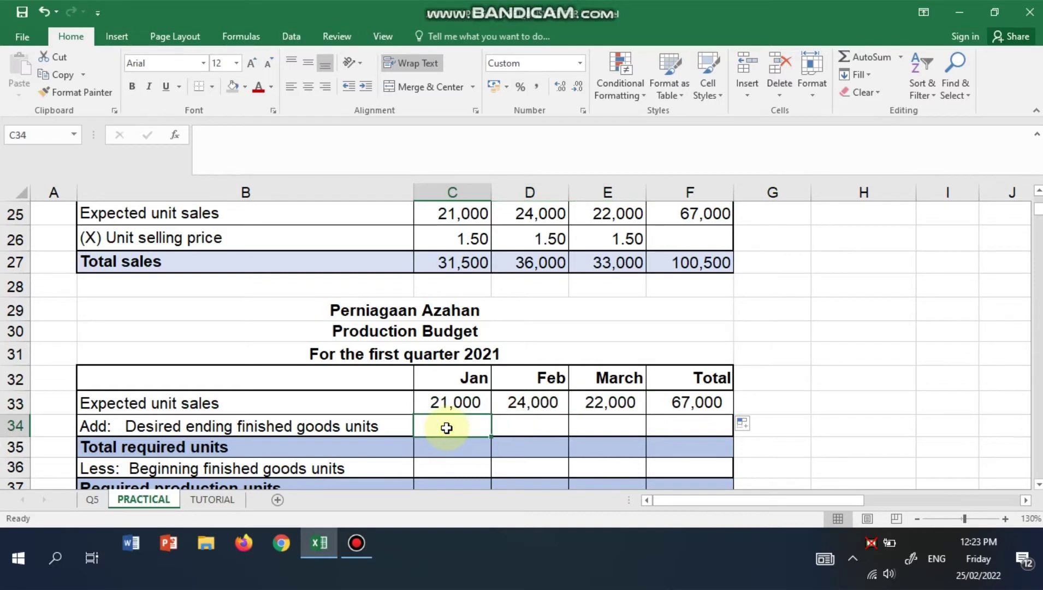
pyautogui.write('=.2')
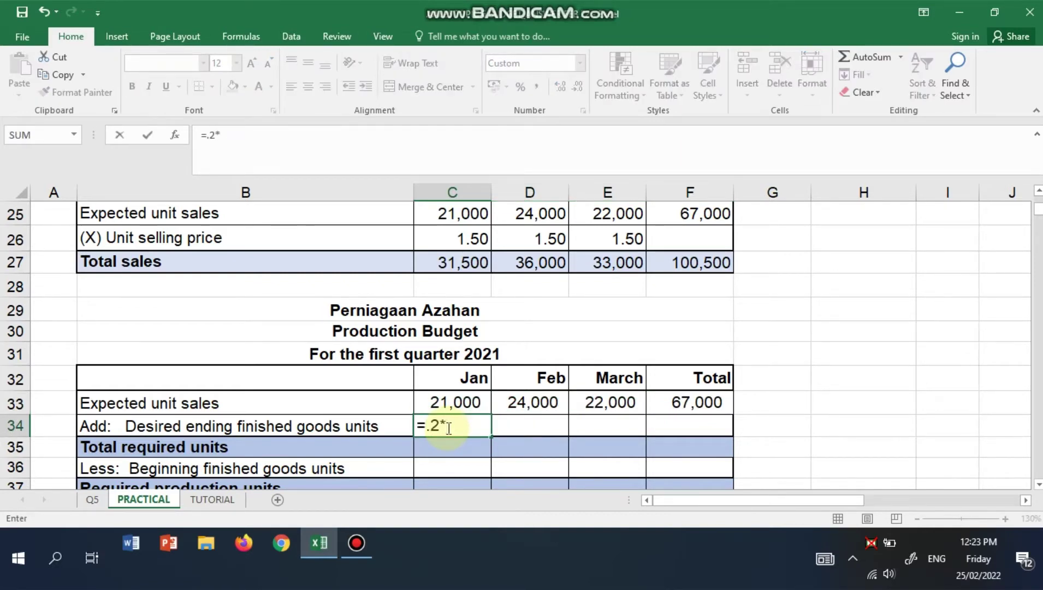
pyautogui.write('*')
pyautogui.click(508, 406)
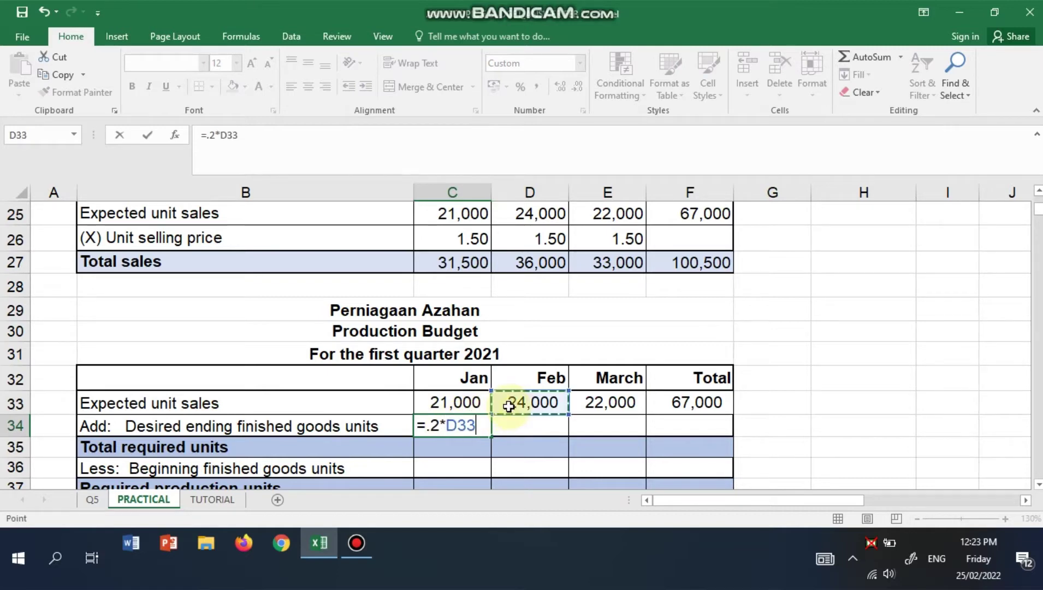
pyautogui.press('Return')
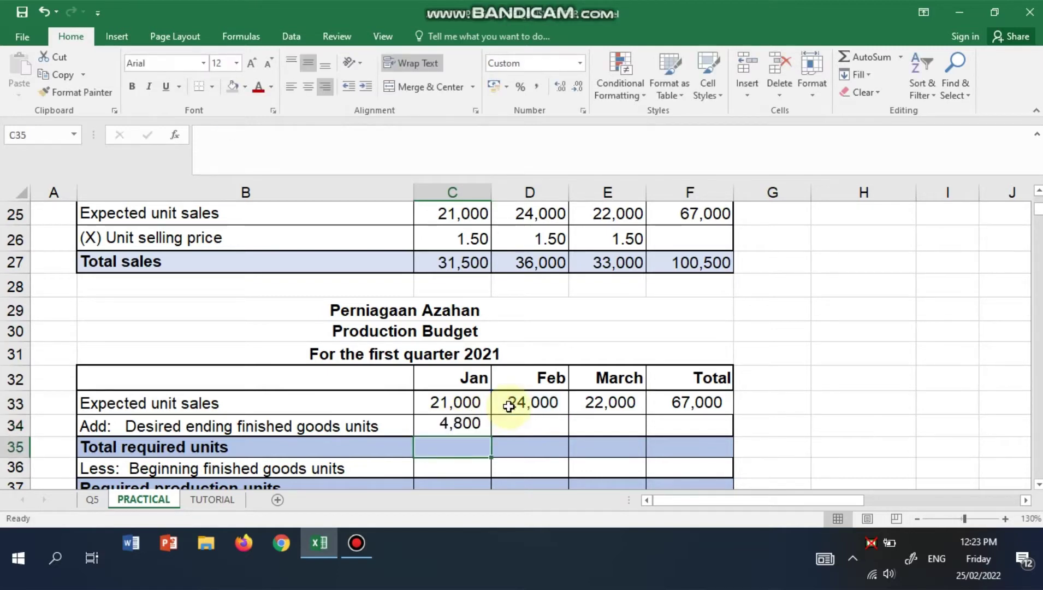
pyautogui.click(472, 424)
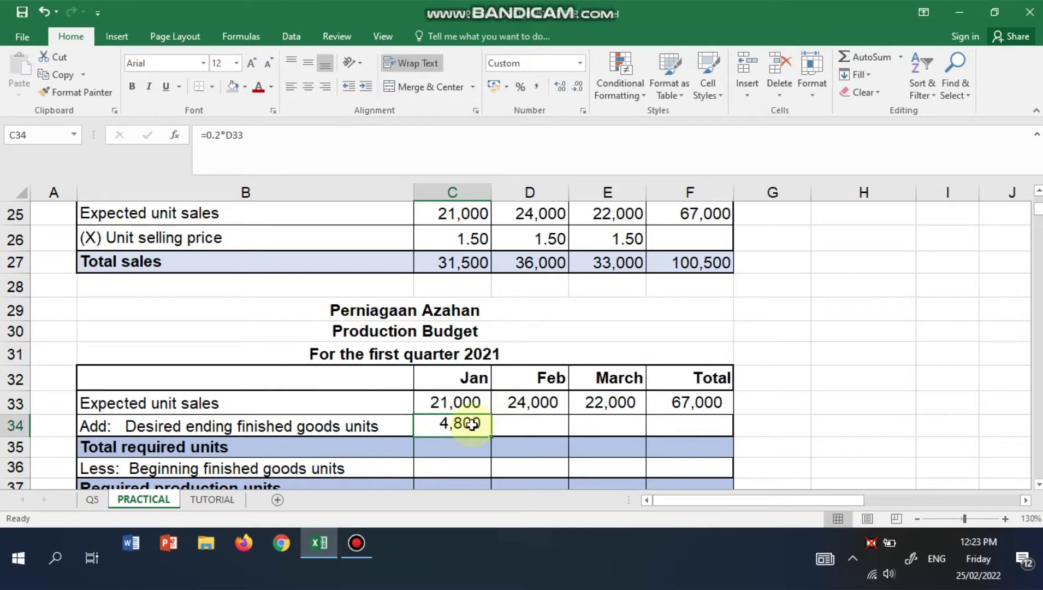
pyautogui.moveTo(490, 436); pyautogui.dragTo(543, 432)
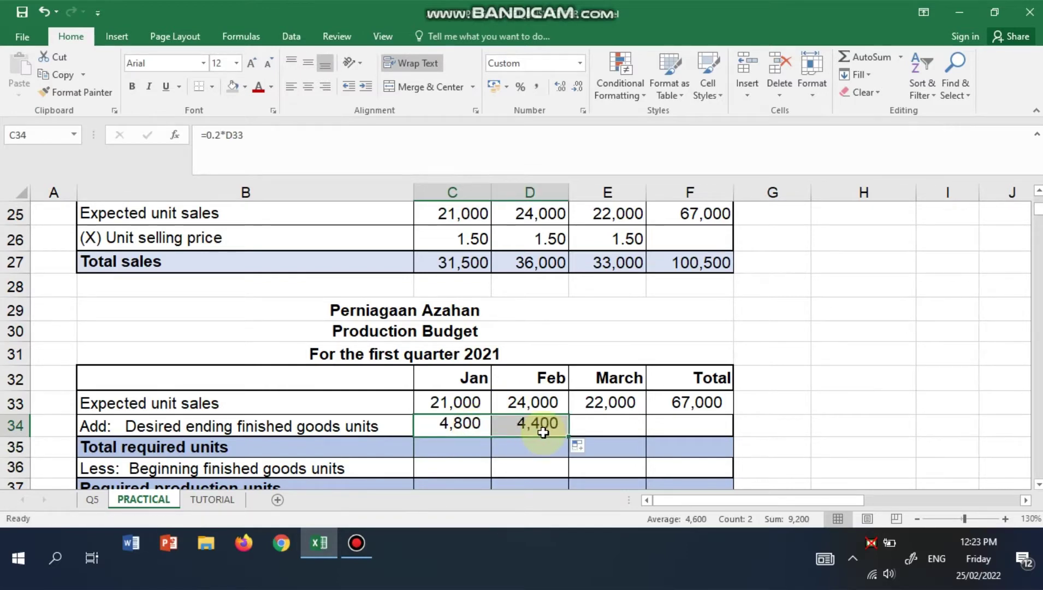
# Step: Enter .2*20000 in E34 for March's desired ending finished goods units
pyautogui.click(587, 429)
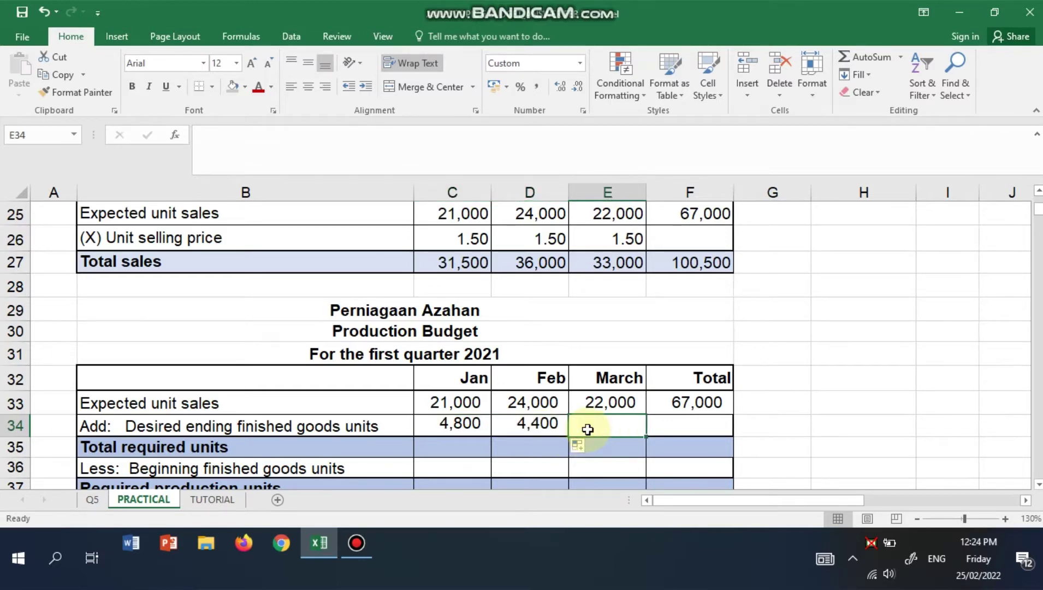
pyautogui.write('.2')
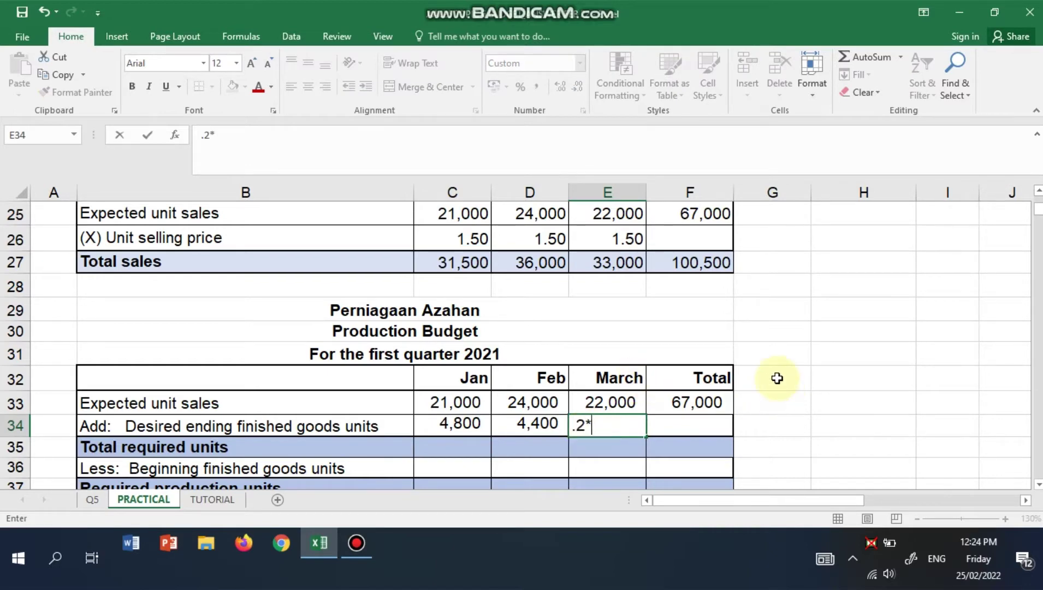
pyautogui.write('*2')
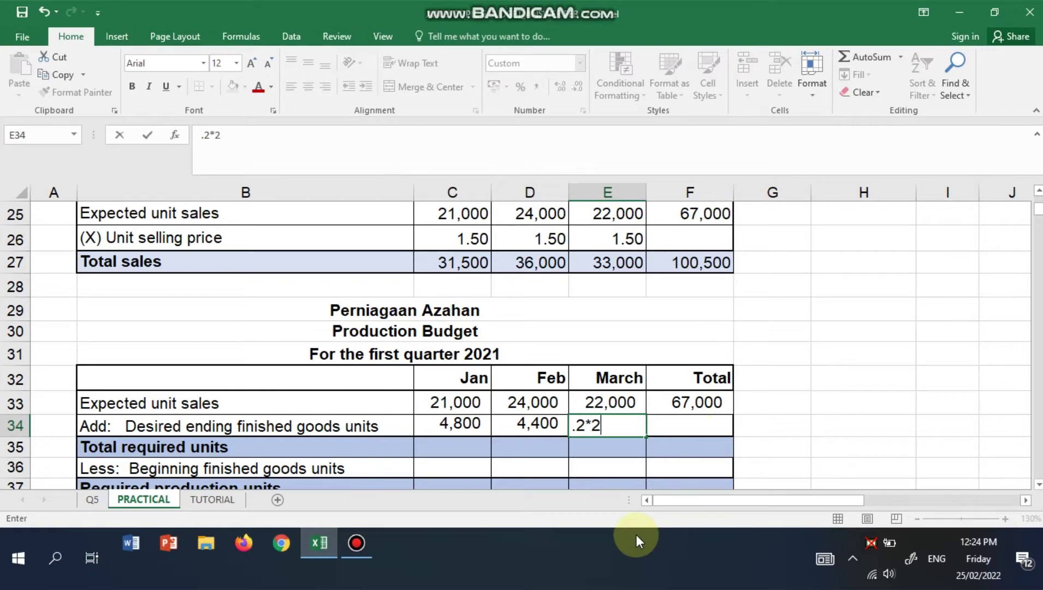
pyautogui.write('0000')
pyautogui.press('Return')
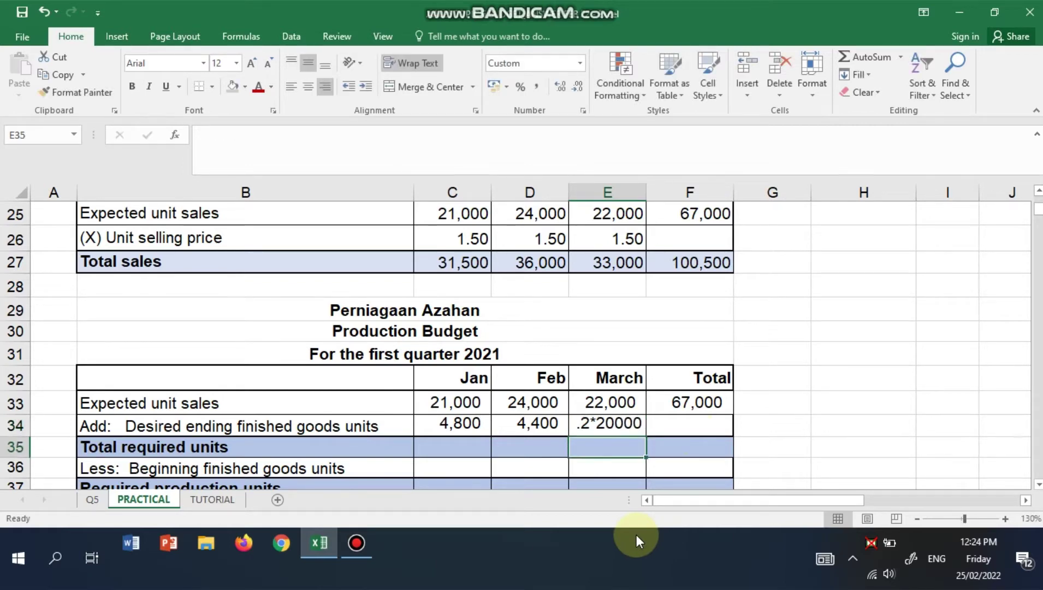
# Step: Replace the entry in E34 with the formula =.2*20000 for March's desired ending finished goods units
pyautogui.click(624, 428)
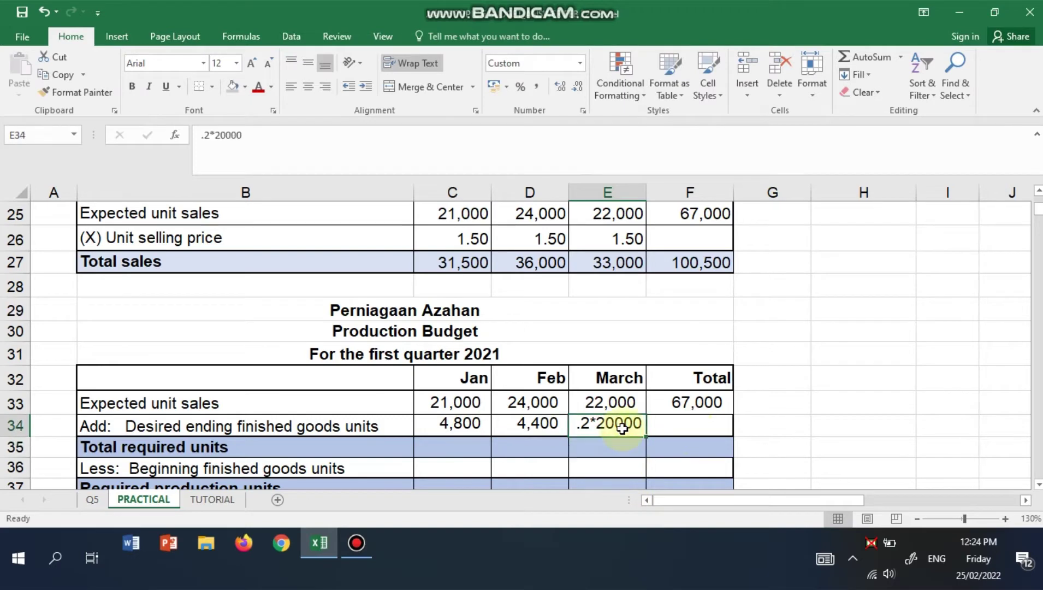
pyautogui.press('BackSpace')
pyautogui.write('=')
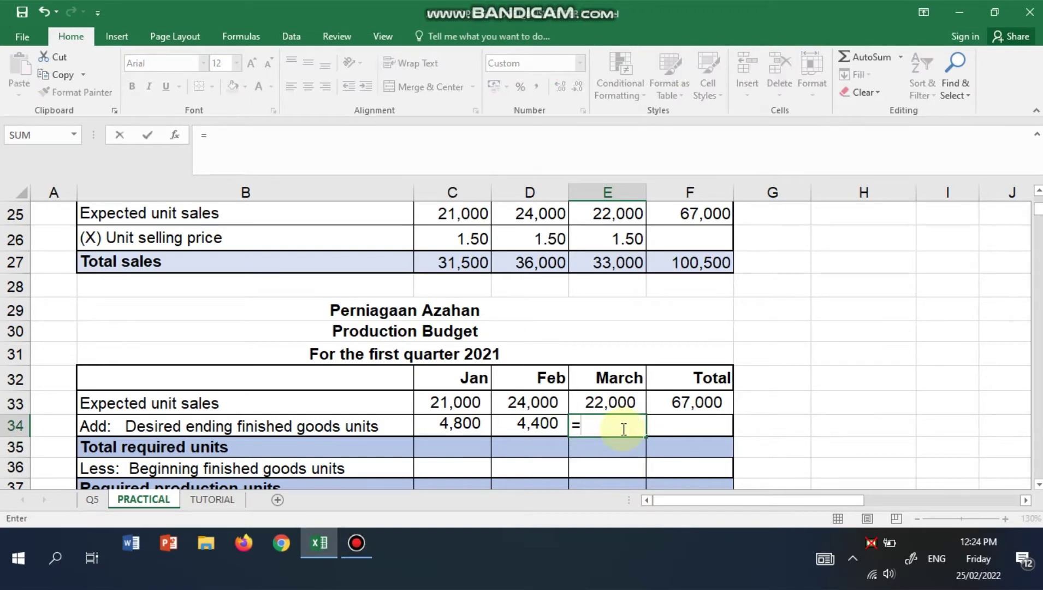
pyautogui.write('.2*20000')
pyautogui.press('Return')
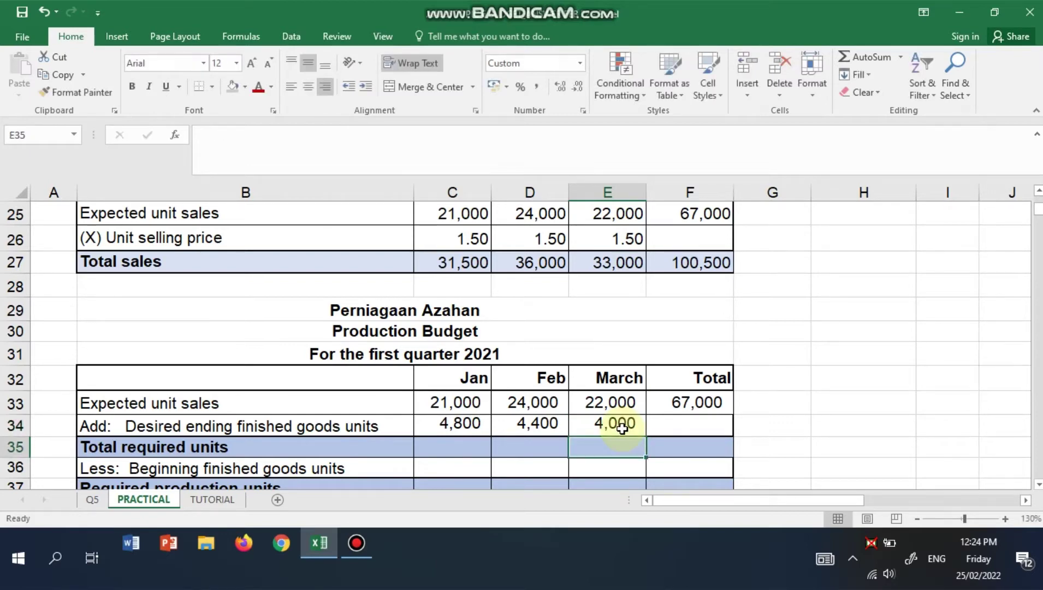
# Step: Link the quarter total of desired ending finished goods units in F34 to March's figure with =E34
pyautogui.click(666, 424)
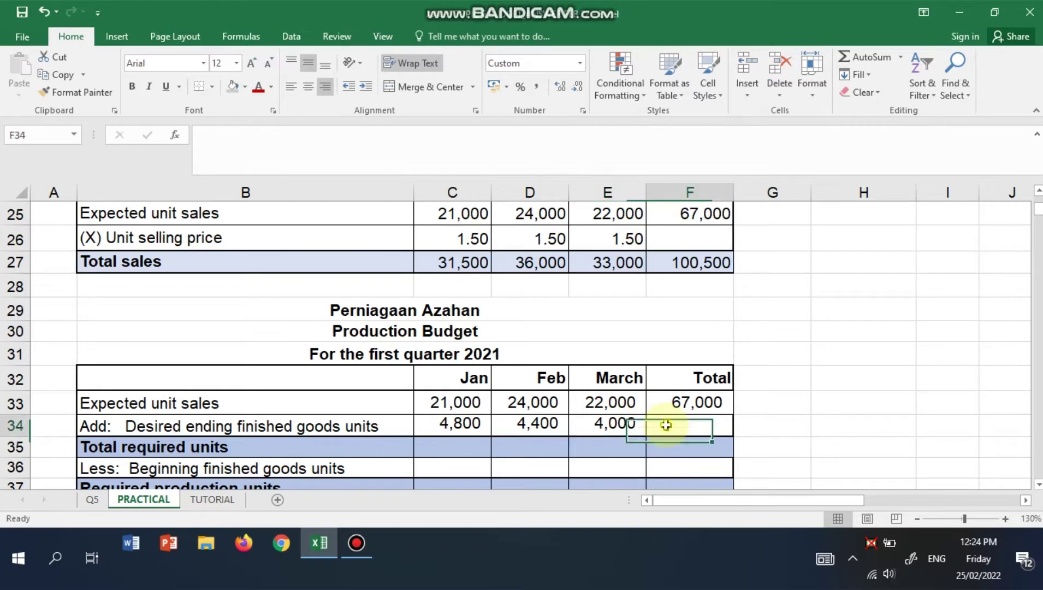
pyautogui.write('=')
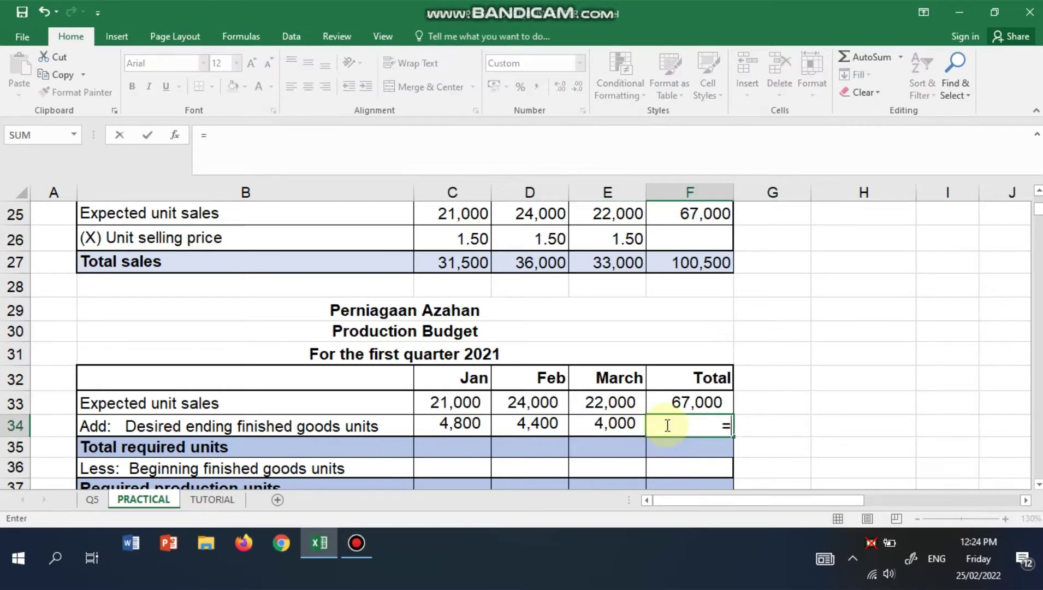
pyautogui.click(618, 424)
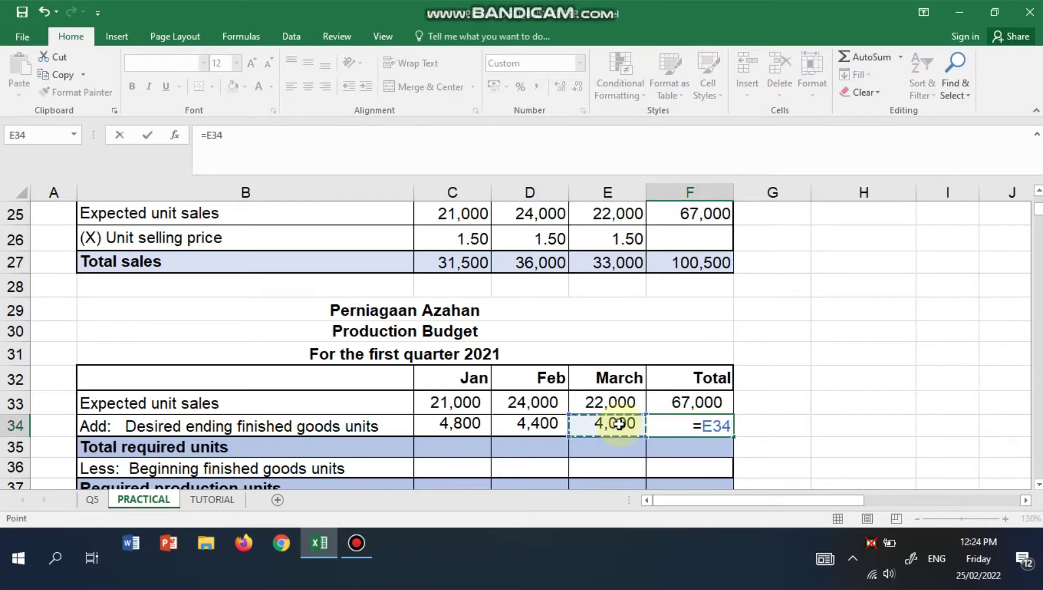
pyautogui.press('Return')
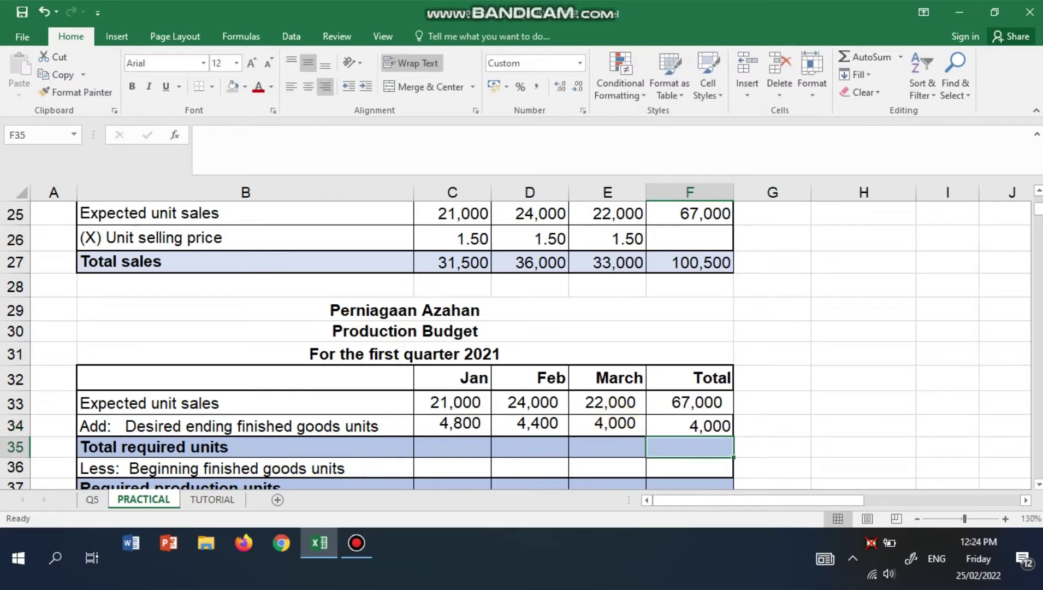
# Step: Calculate January's total required units in C35 with the formula =C33+C34
pyautogui.click(1037, 488)
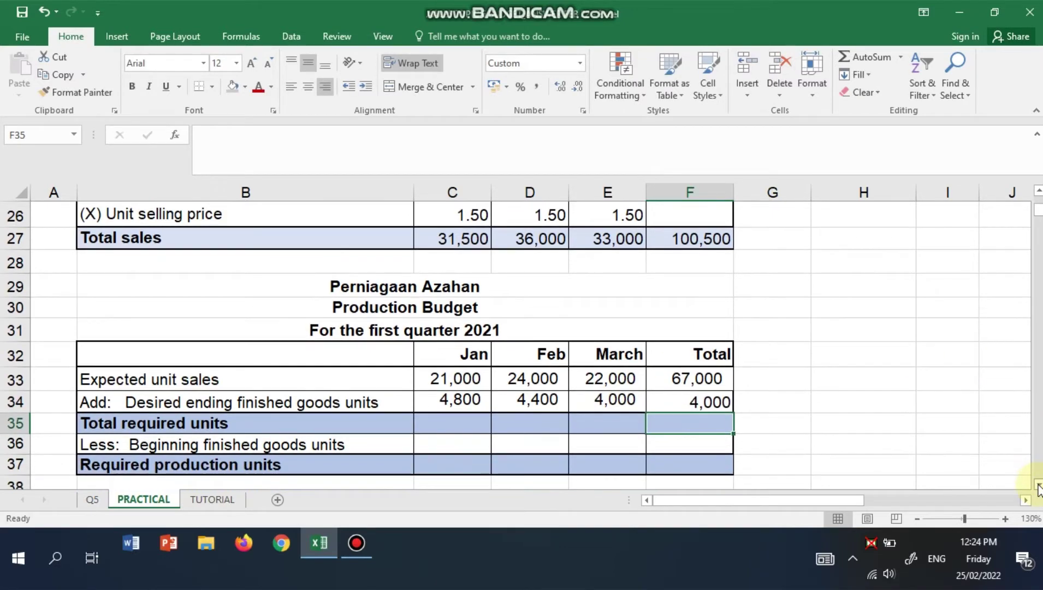
pyautogui.click(1037, 488)
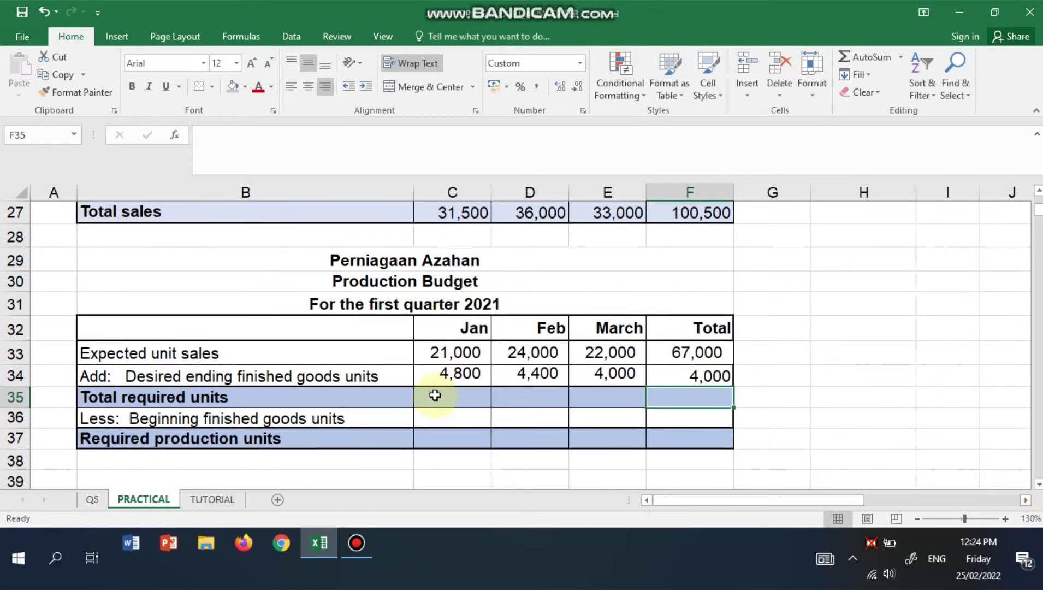
pyautogui.click(435, 395)
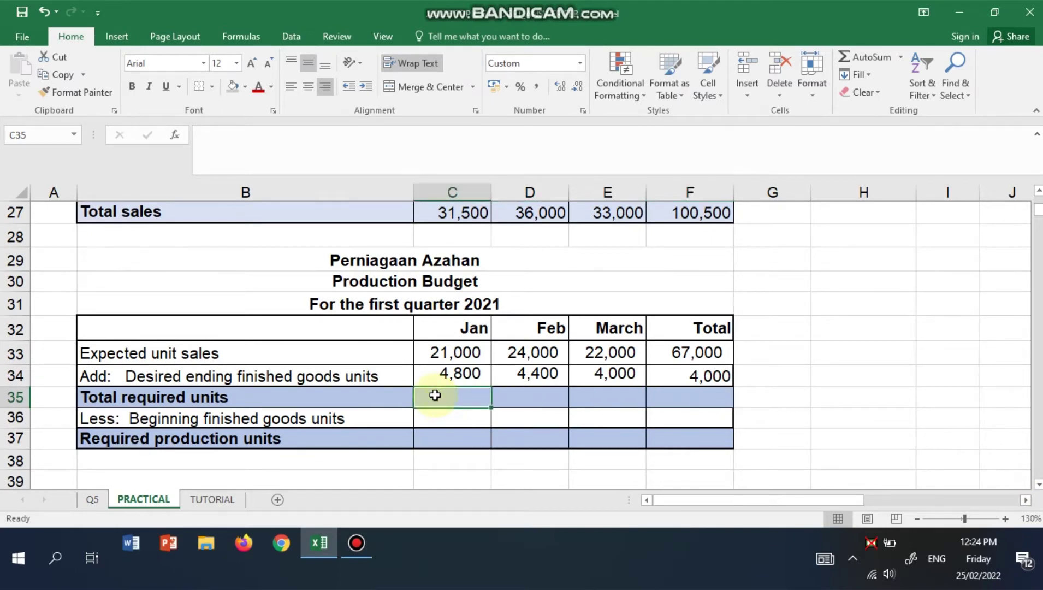
pyautogui.write('=')
pyautogui.click(441, 356)
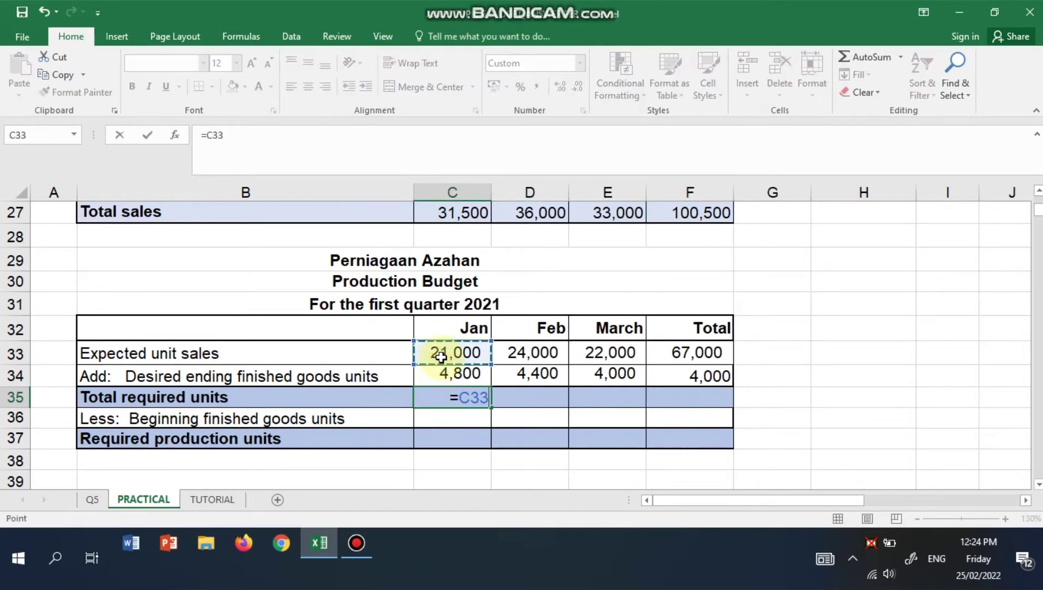
pyautogui.write('+')
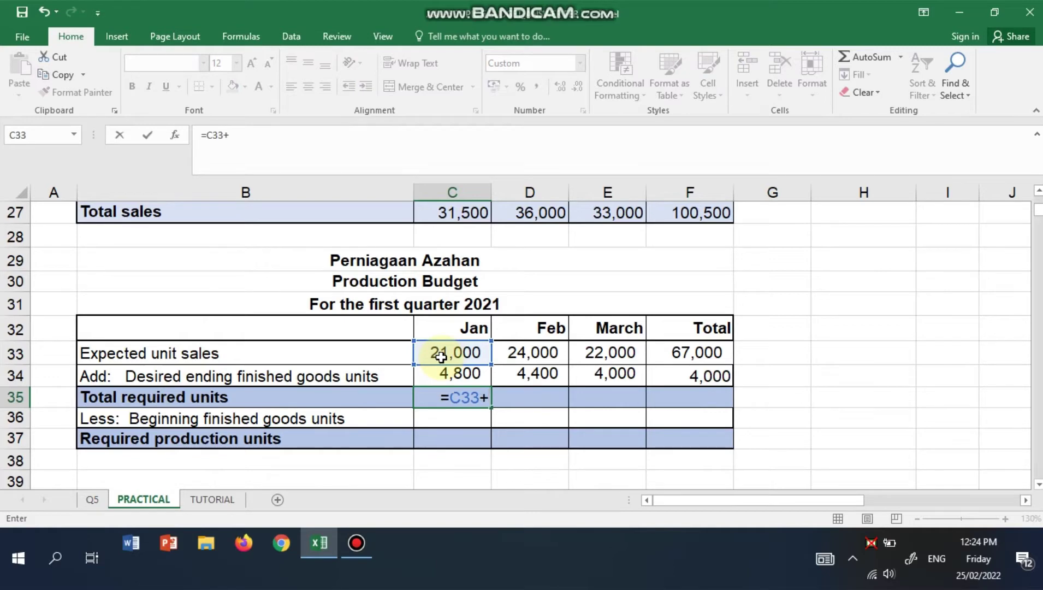
pyautogui.click(447, 372)
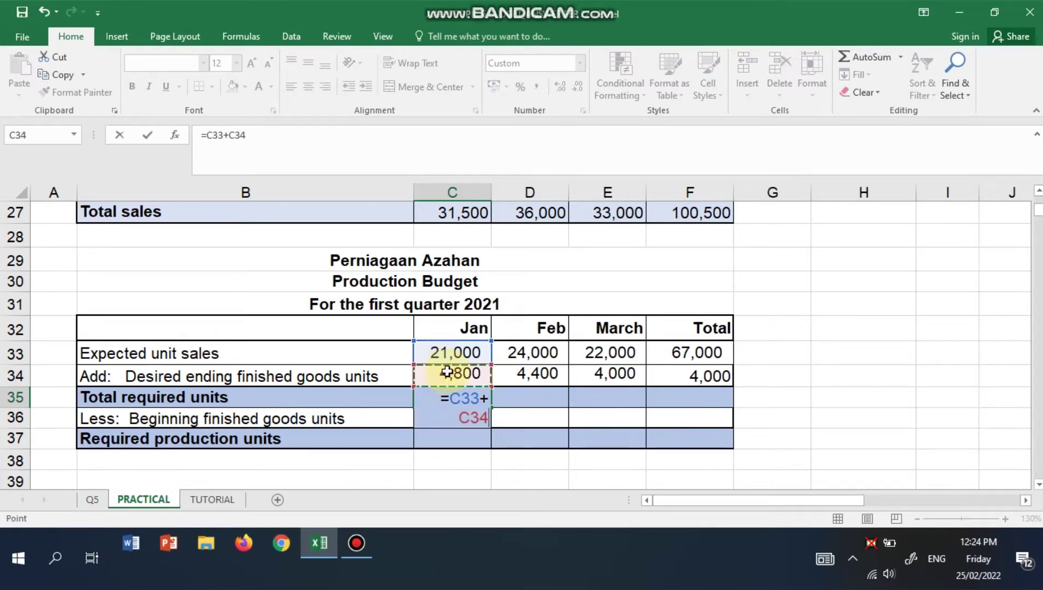
pyautogui.press('Return')
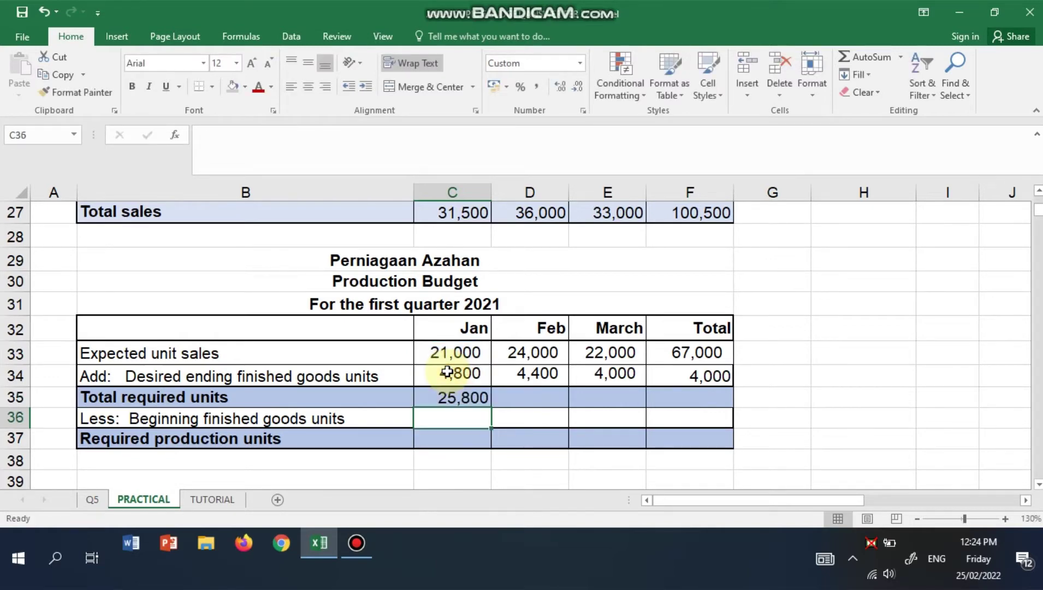
pyautogui.click(484, 402)
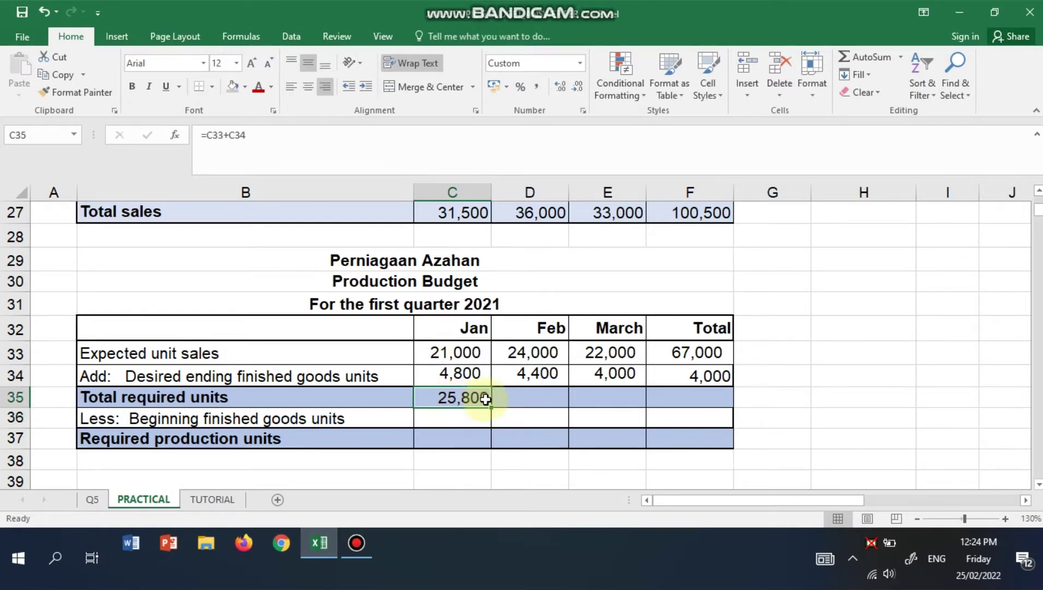
# Step: Copy the total required units formula from C35 across to F35, and calculate January's beginning finished goods units in C36 with =.2*C33
pyautogui.moveTo(491, 406); pyautogui.dragTo(693, 400)
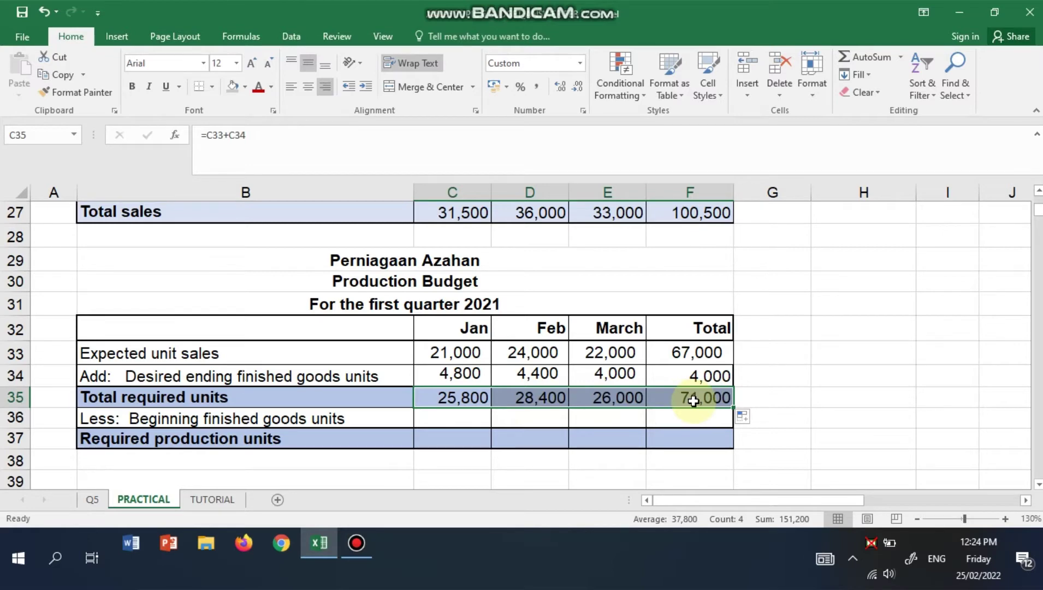
pyautogui.click(471, 417)
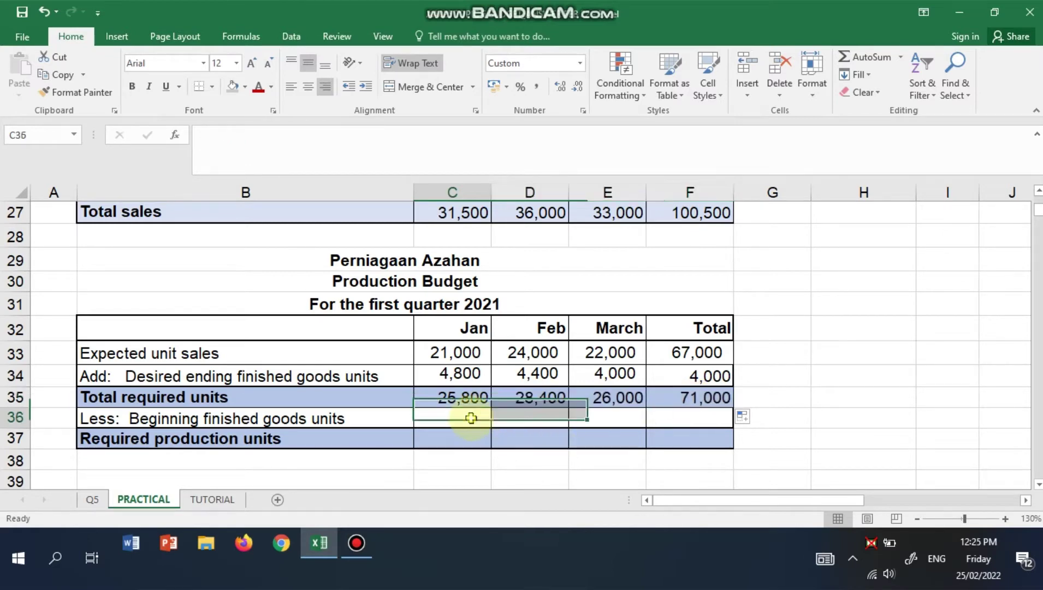
pyautogui.write('=')
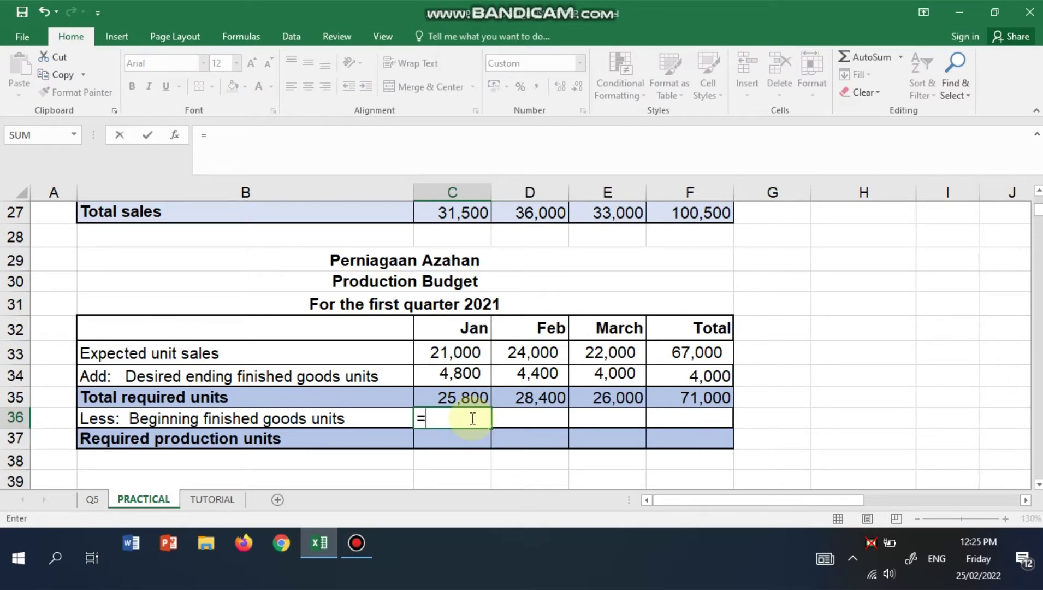
pyautogui.write('2*')
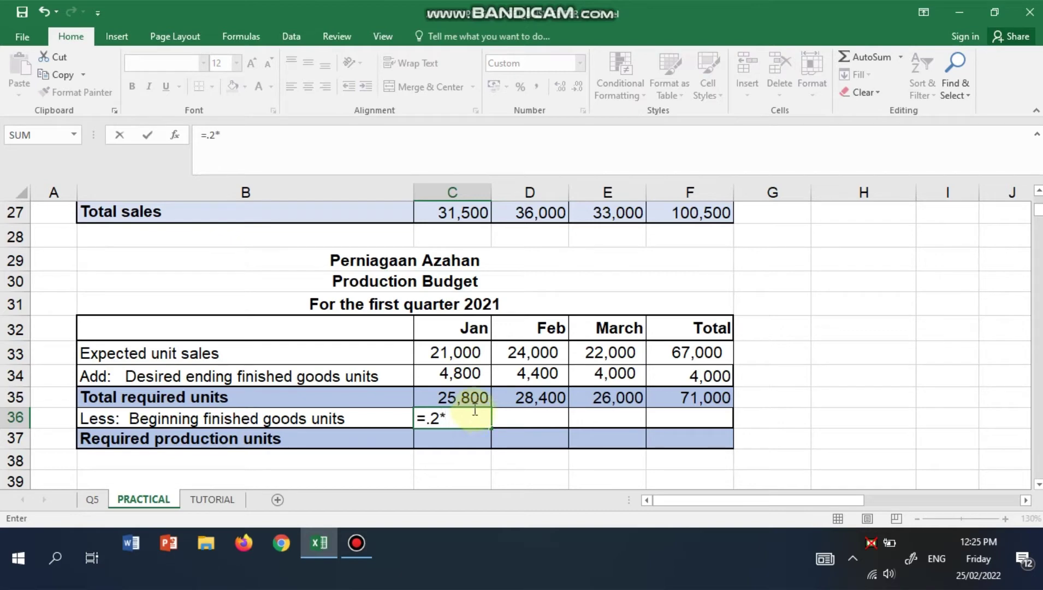
pyautogui.click(460, 351)
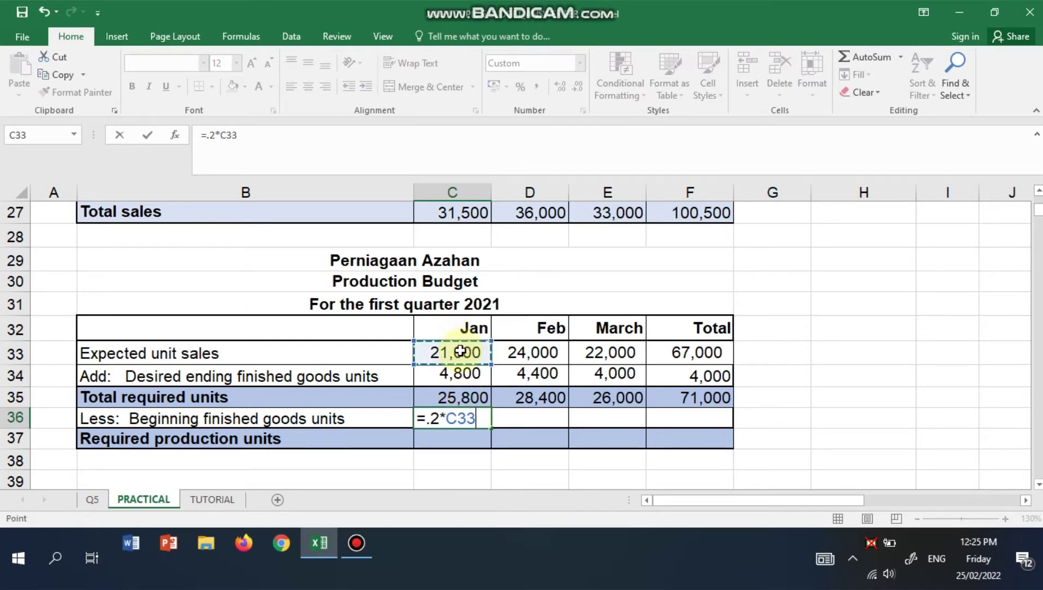
pyautogui.press('Return')
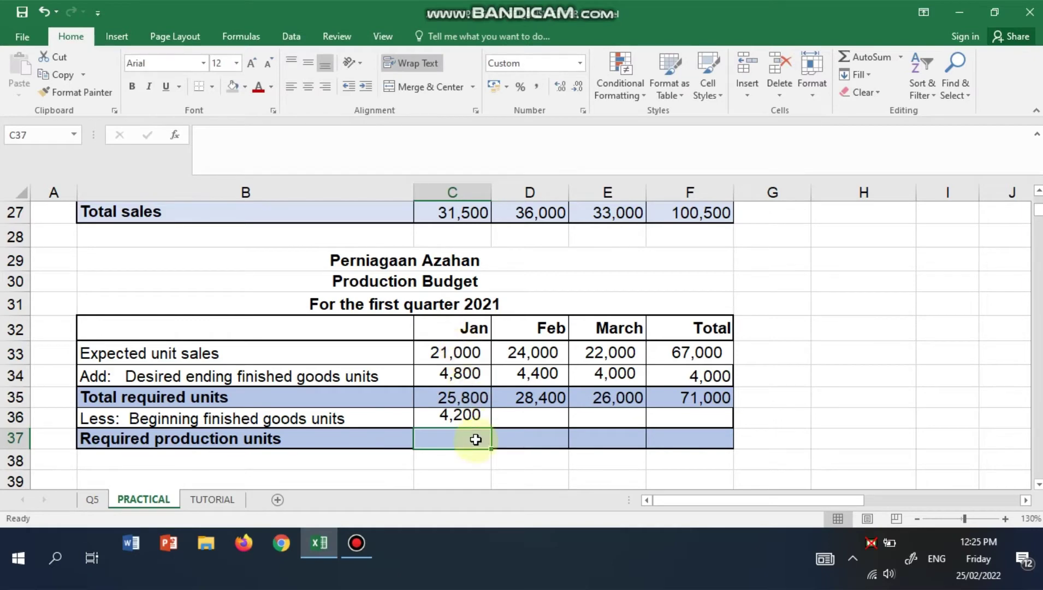
# Step: Link the beginning finished goods units to the prior month's desired ending units, with =C34 in D36 for February and =D34 in E36 for March
pyautogui.click(501, 417)
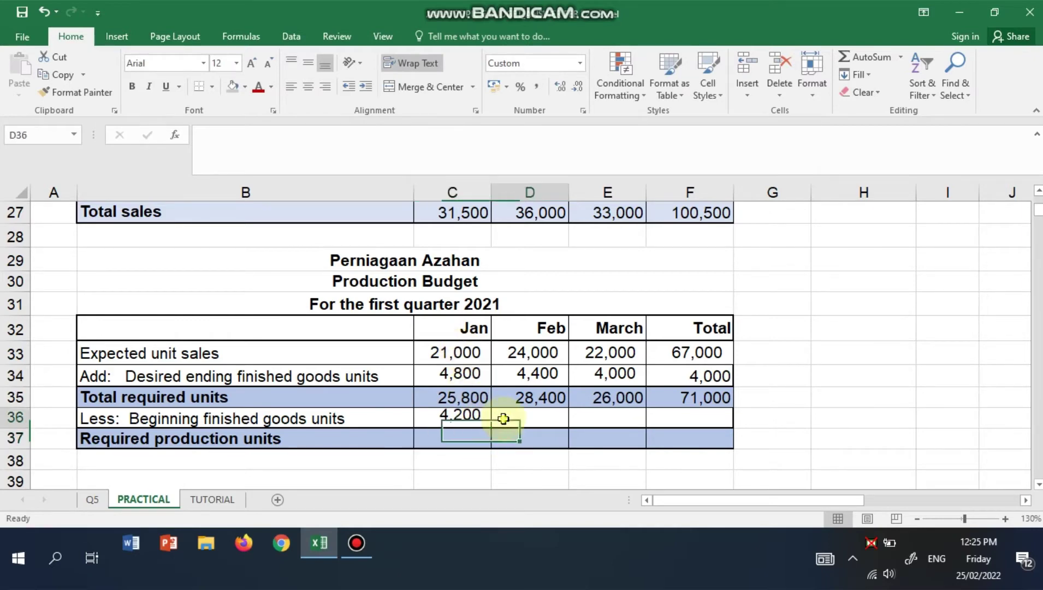
pyautogui.write('=')
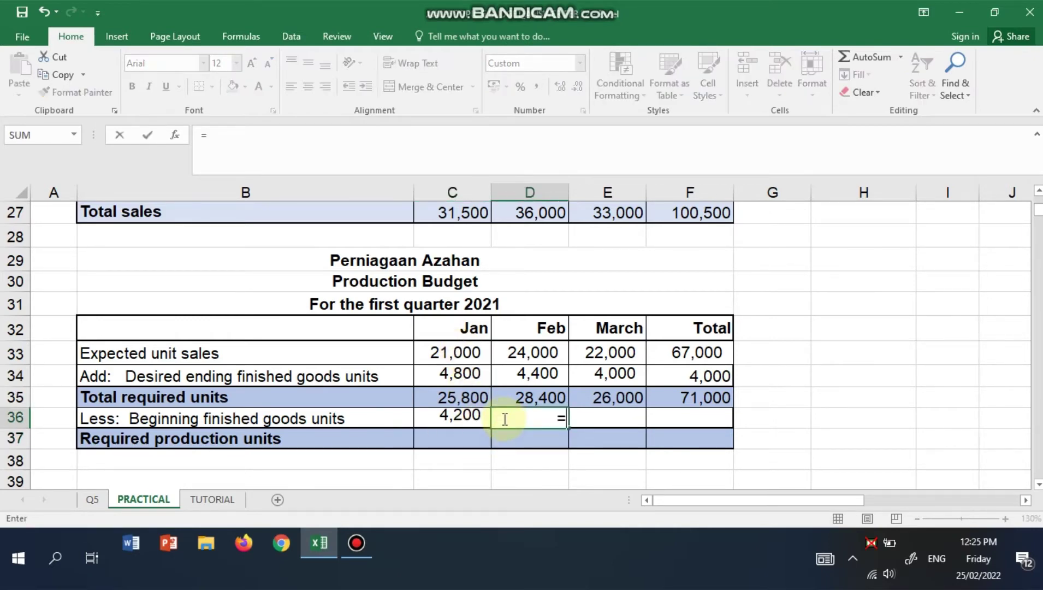
pyautogui.click(465, 371)
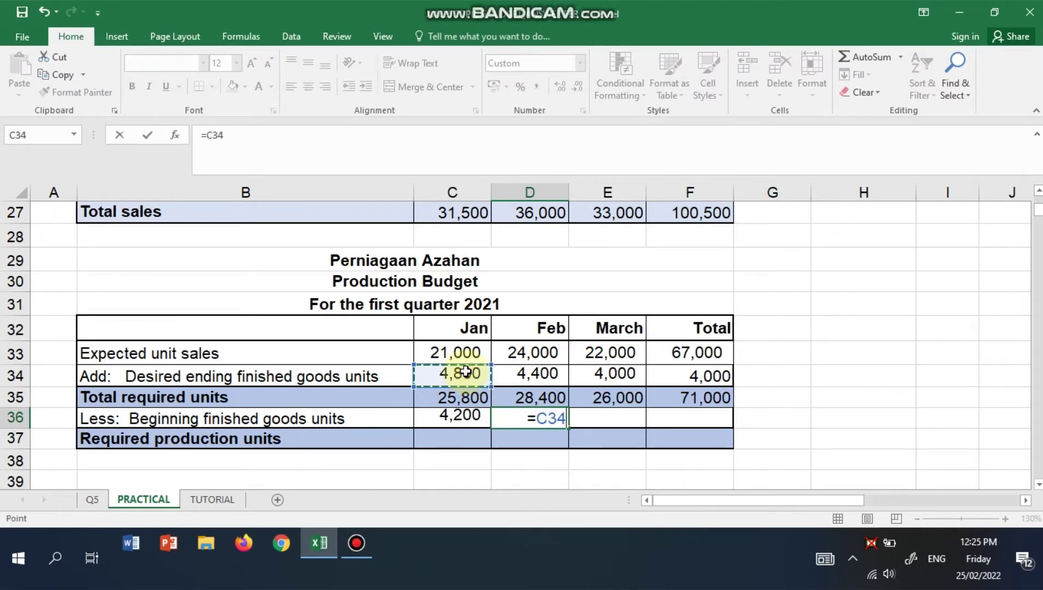
pyautogui.press('Return')
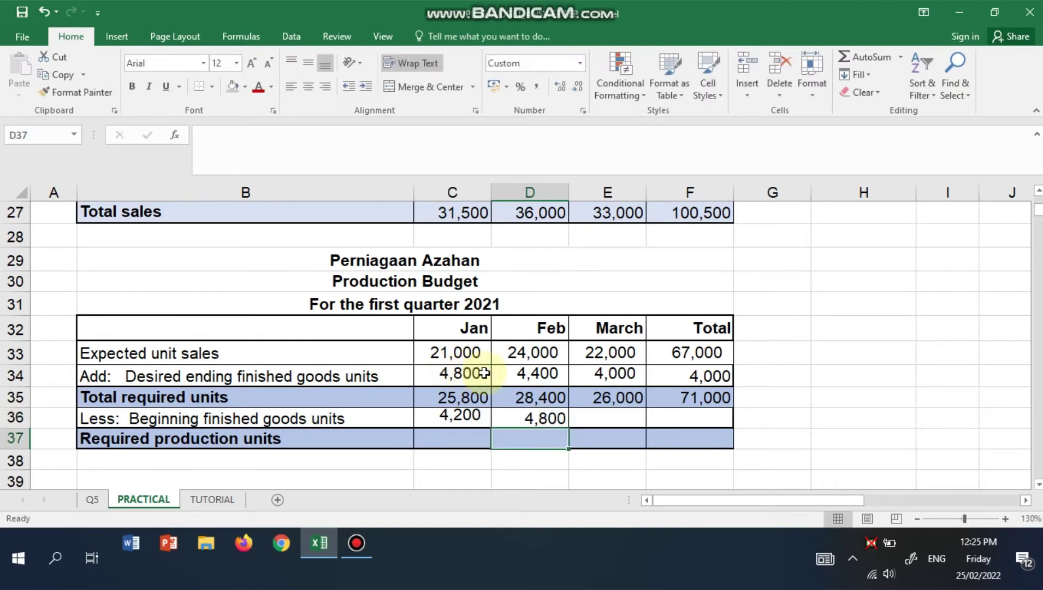
pyautogui.click(583, 417)
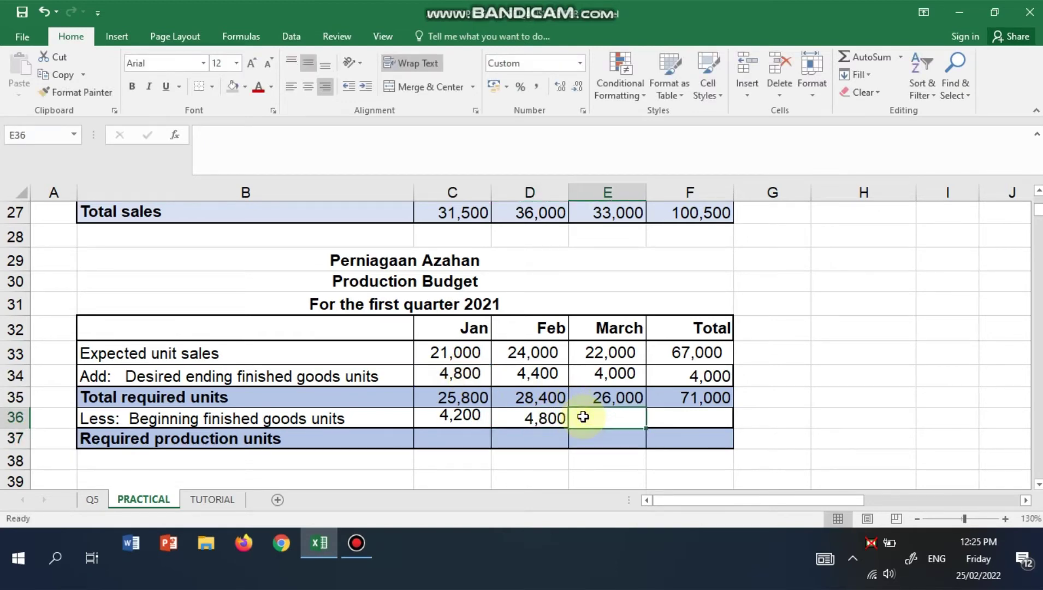
pyautogui.write('=')
pyautogui.click(536, 373)
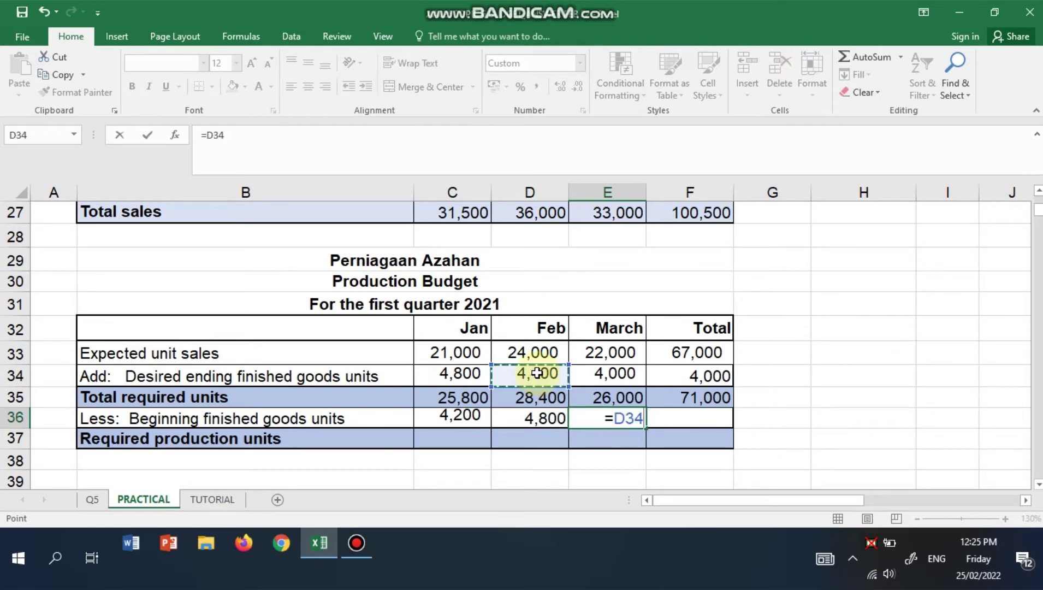
pyautogui.press('Return')
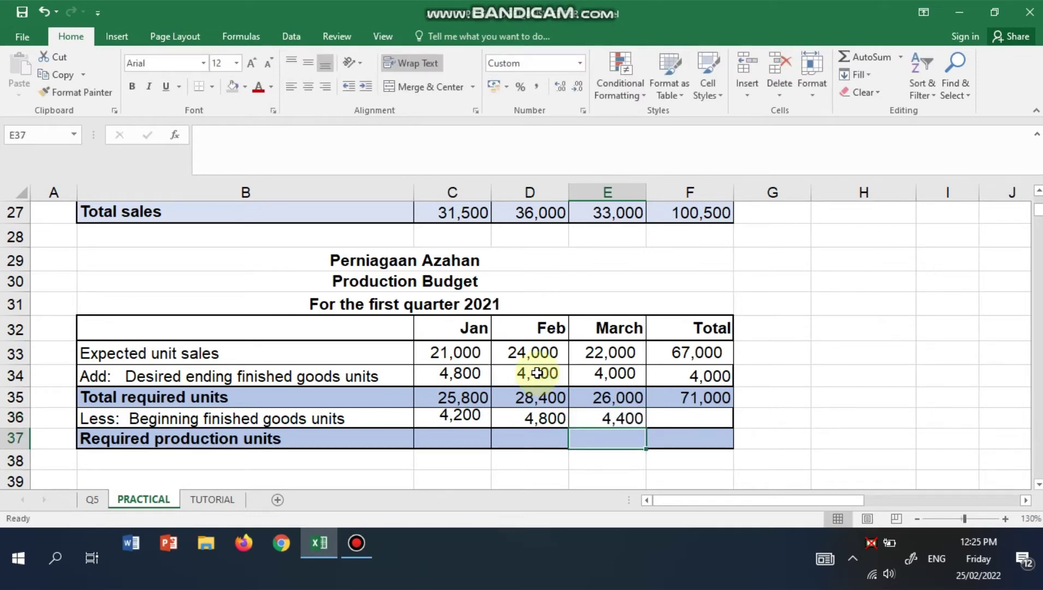
# Step: Link the quarter total of beginning finished goods units in F36 to January's figure with =C36
pyautogui.click(686, 419)
pyautogui.write('=')
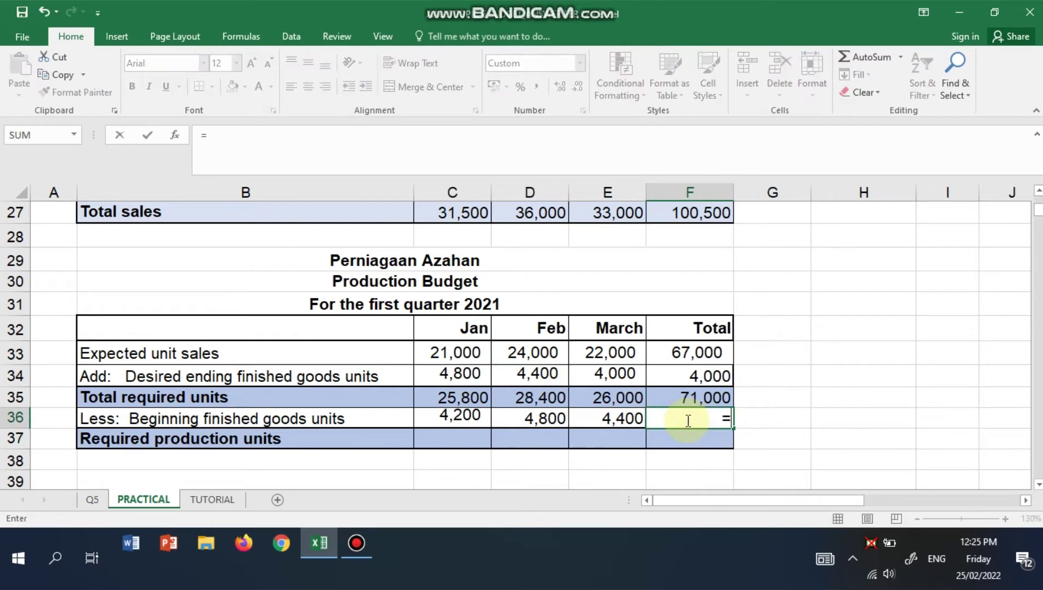
pyautogui.click(446, 419)
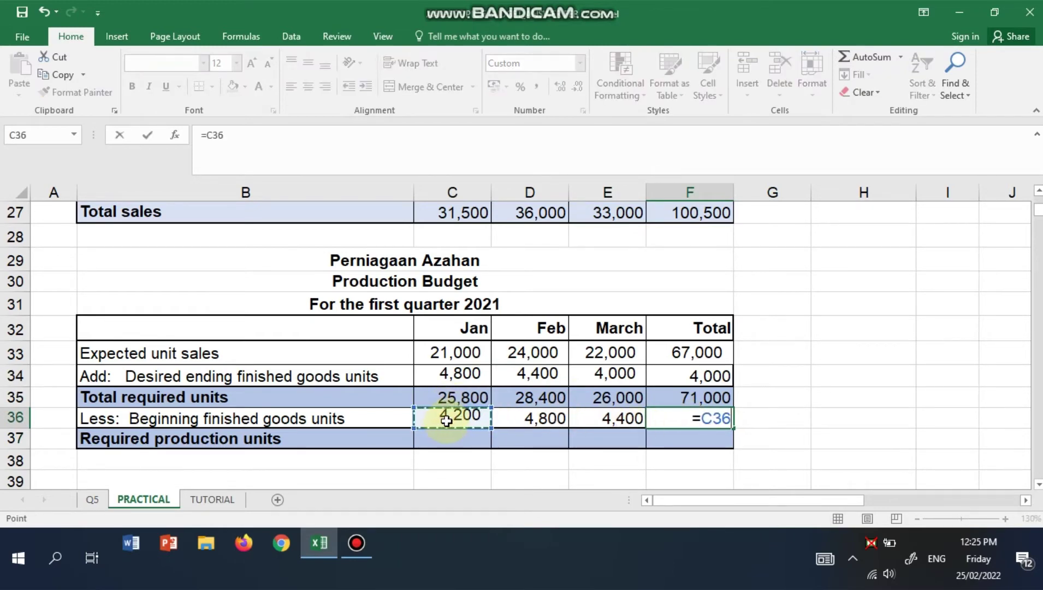
pyautogui.press('Return')
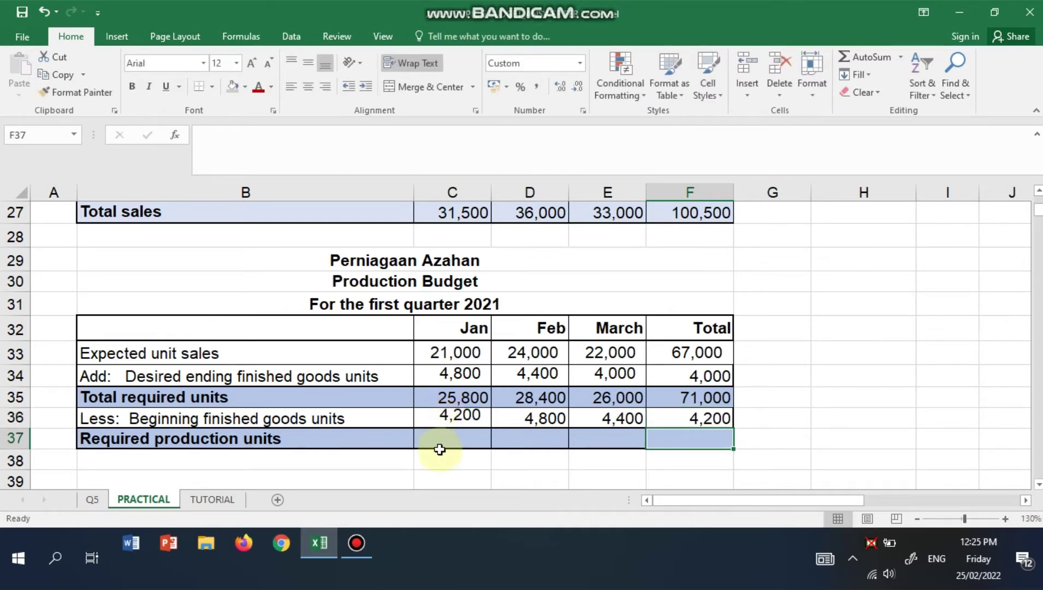
# Step: Calculate January's required production units in C37 with the formula =C35-C36
pyautogui.click(446, 445)
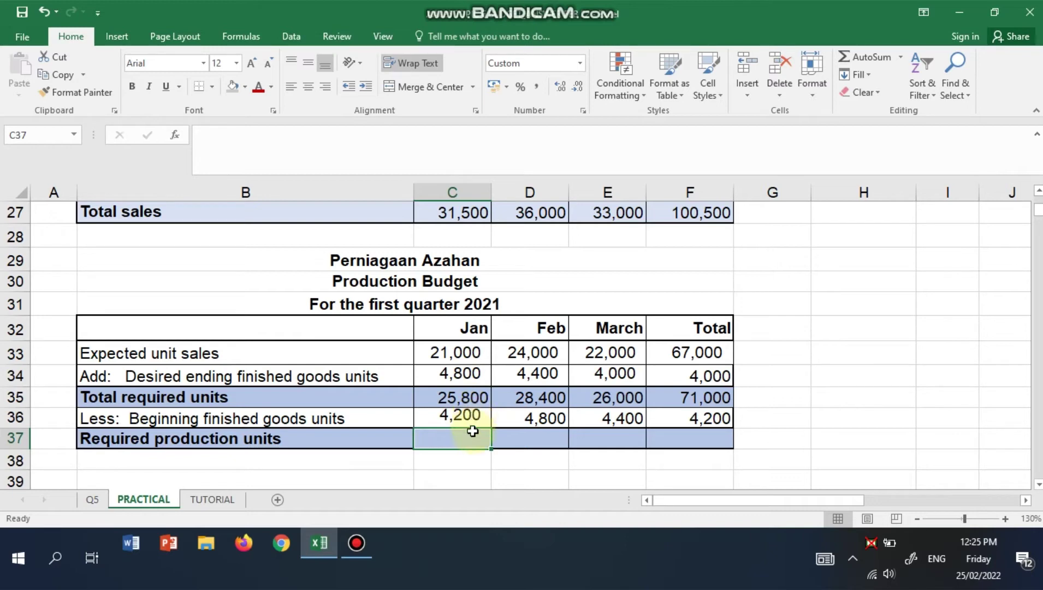
pyautogui.write('=')
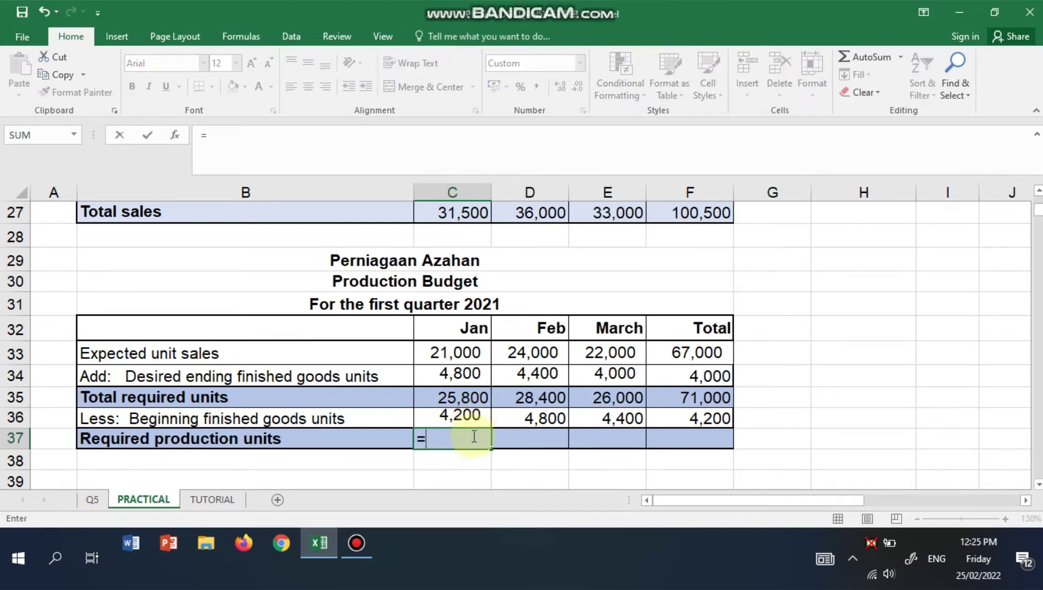
pyautogui.click(464, 397)
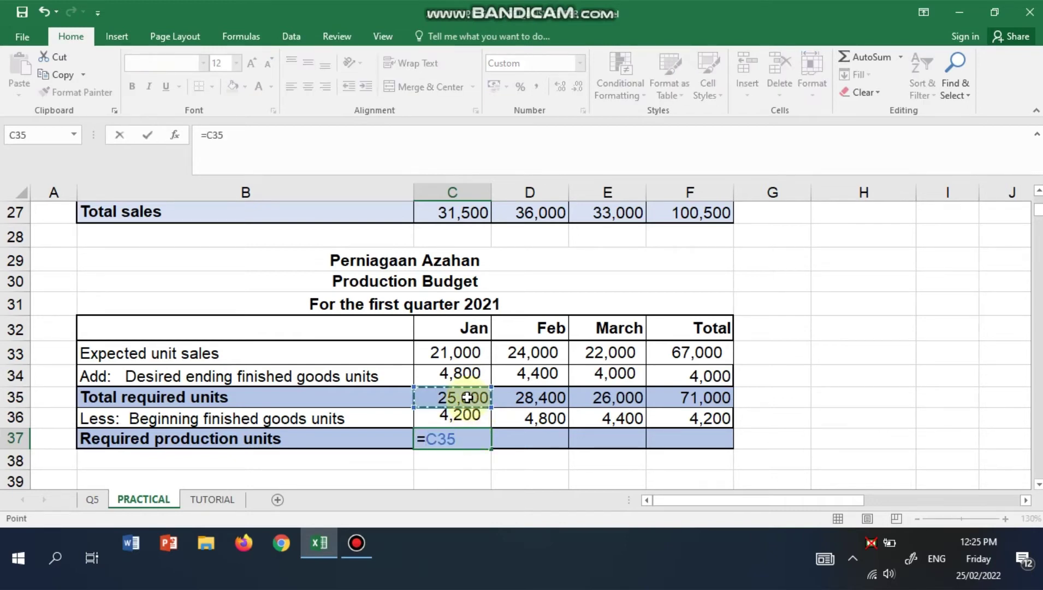
pyautogui.write('-')
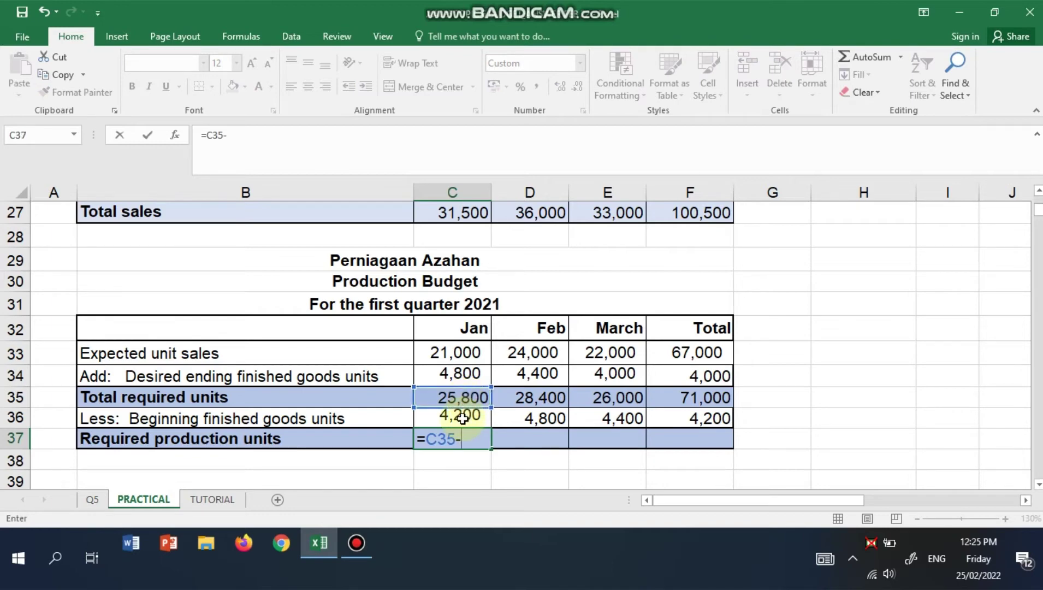
pyautogui.click(462, 418)
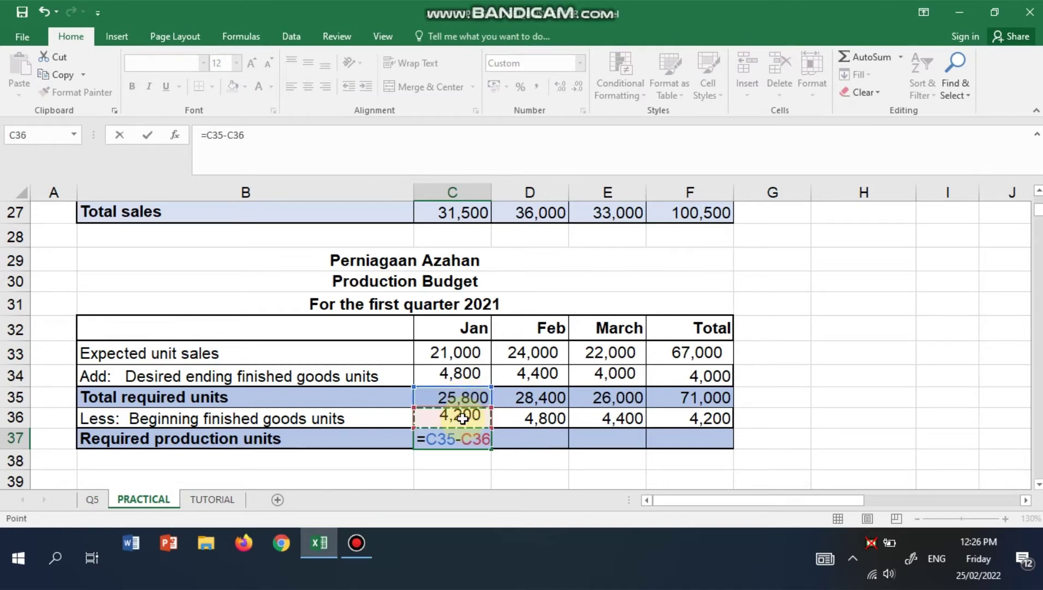
pyautogui.press('Return')
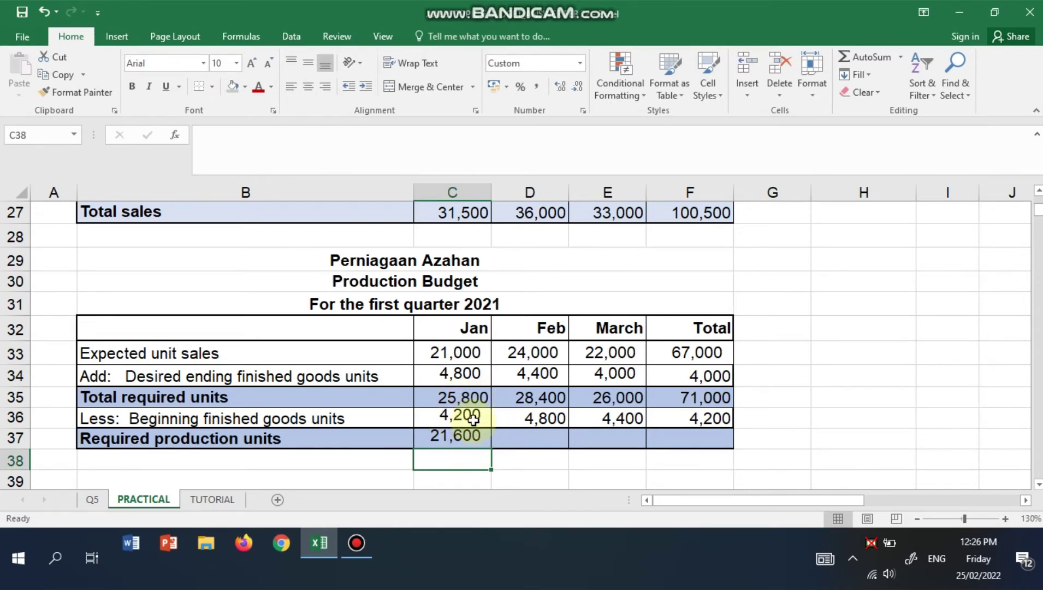
# Step: Copy the required production units formula from C37 to February and March, and add the quarter total in F37 with AutoSum
pyautogui.click(474, 441)
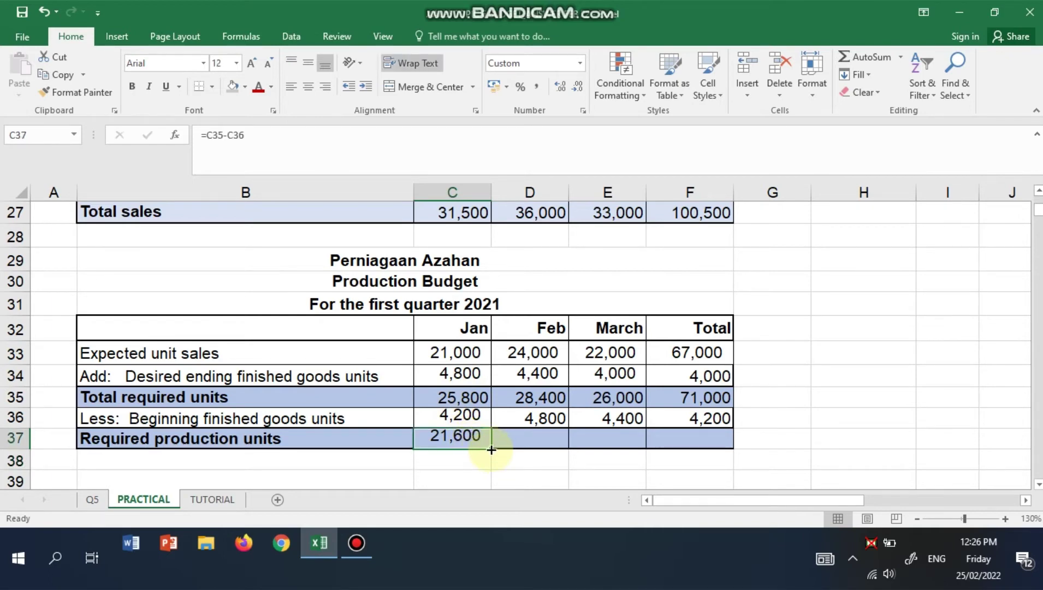
pyautogui.moveTo(491, 449); pyautogui.dragTo(609, 439)
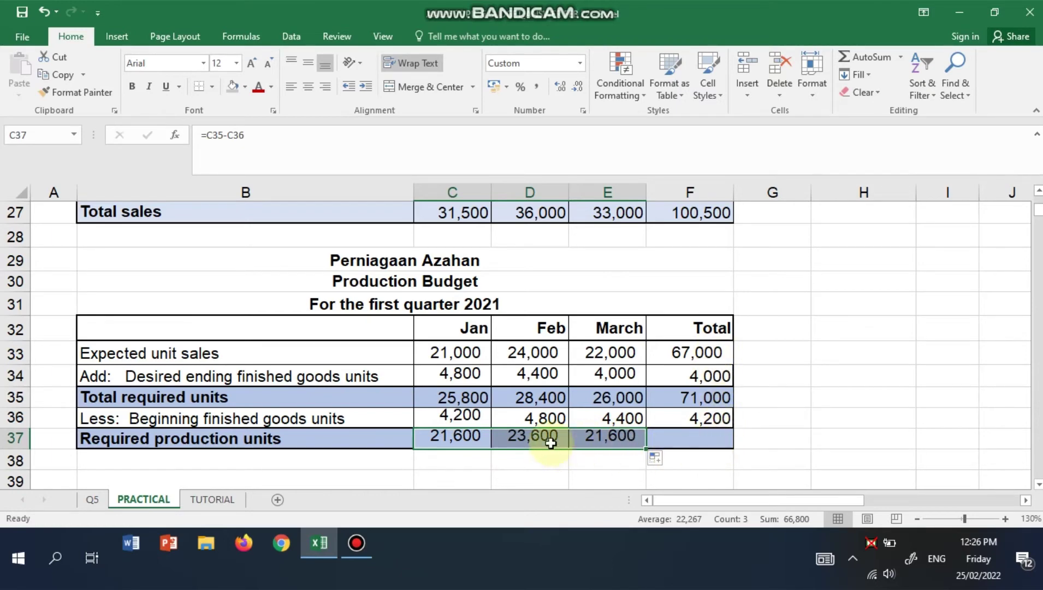
pyautogui.click(677, 464)
pyautogui.moveTo(431, 442); pyautogui.dragTo(668, 433)
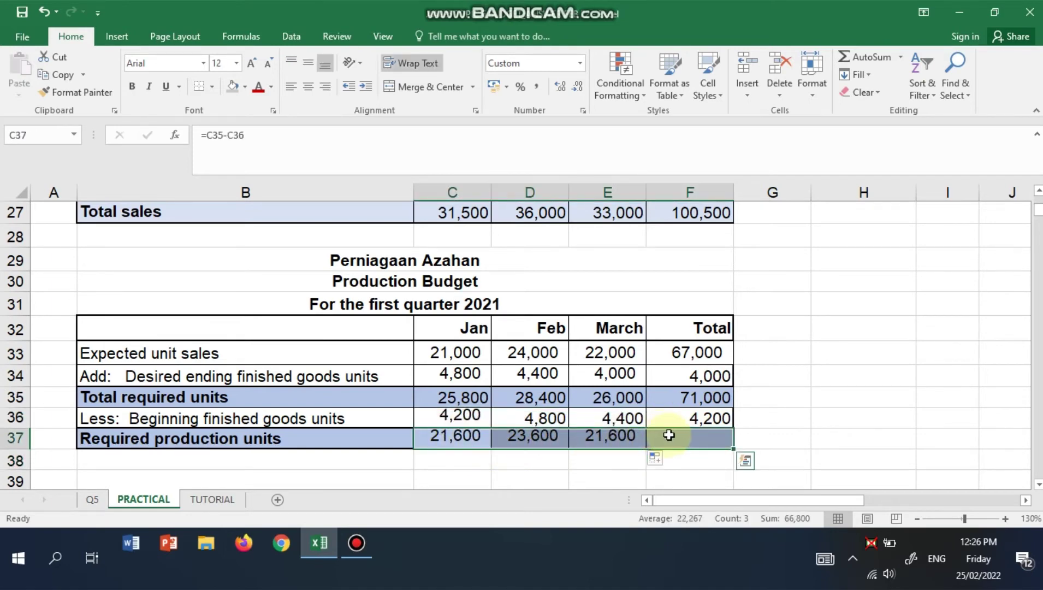
pyautogui.click(877, 59)
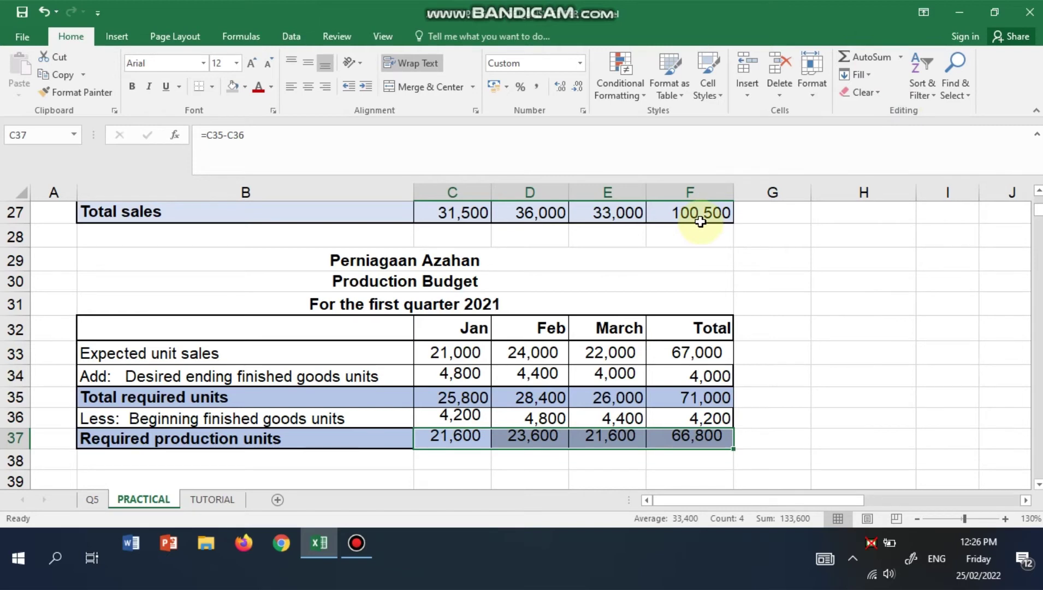
# Step: Shade the desired ending finished goods units row, B34:F34, with a light gold fill
pyautogui.click(1038, 191)
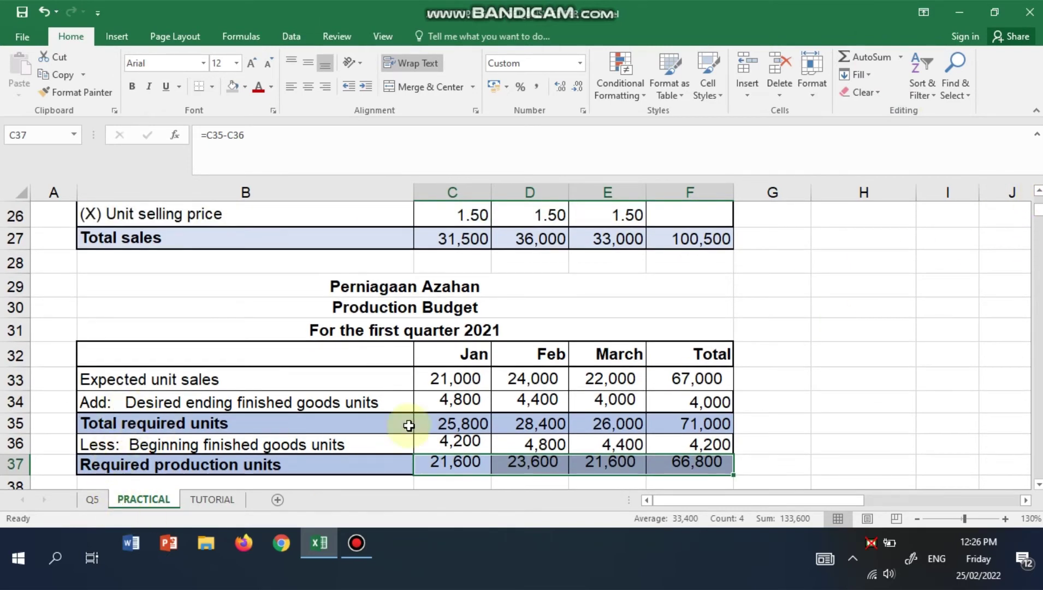
pyautogui.click(93, 402)
pyautogui.moveTo(93, 402); pyautogui.dragTo(655, 401)
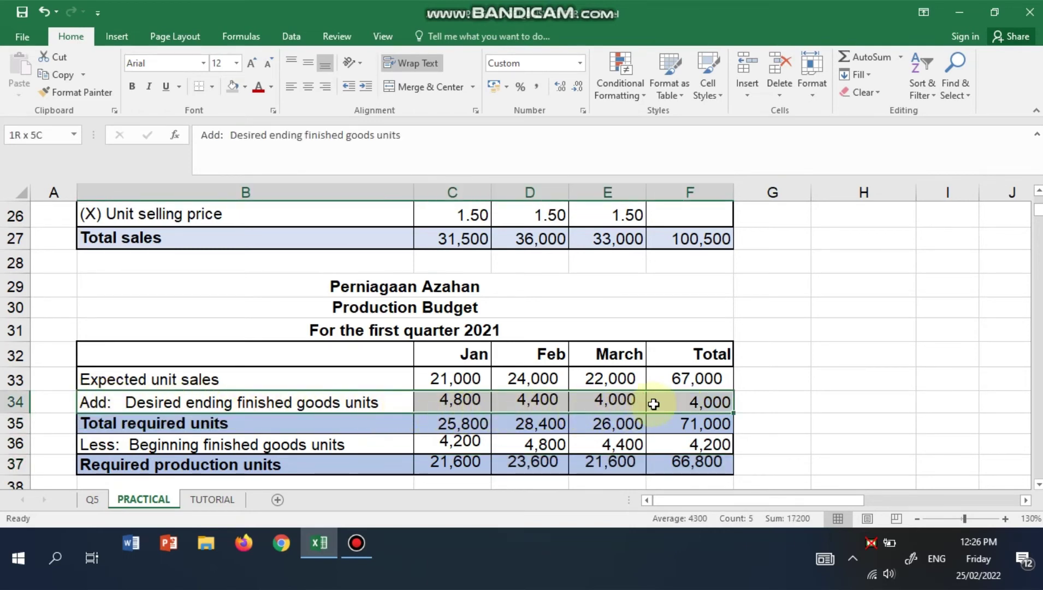
pyautogui.click(246, 91)
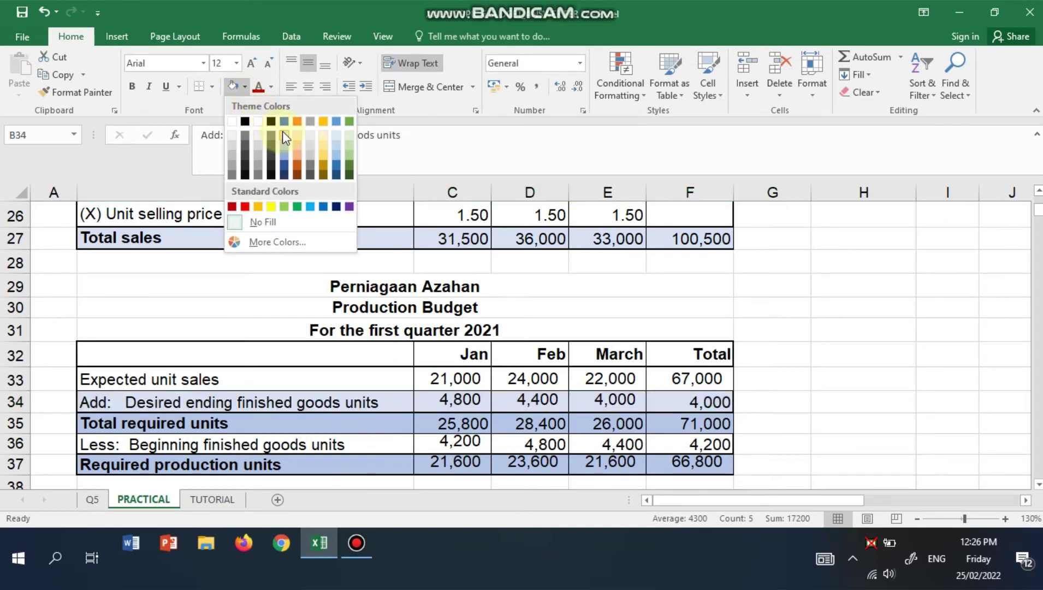
pyautogui.click(325, 149)
pyautogui.click(822, 354)
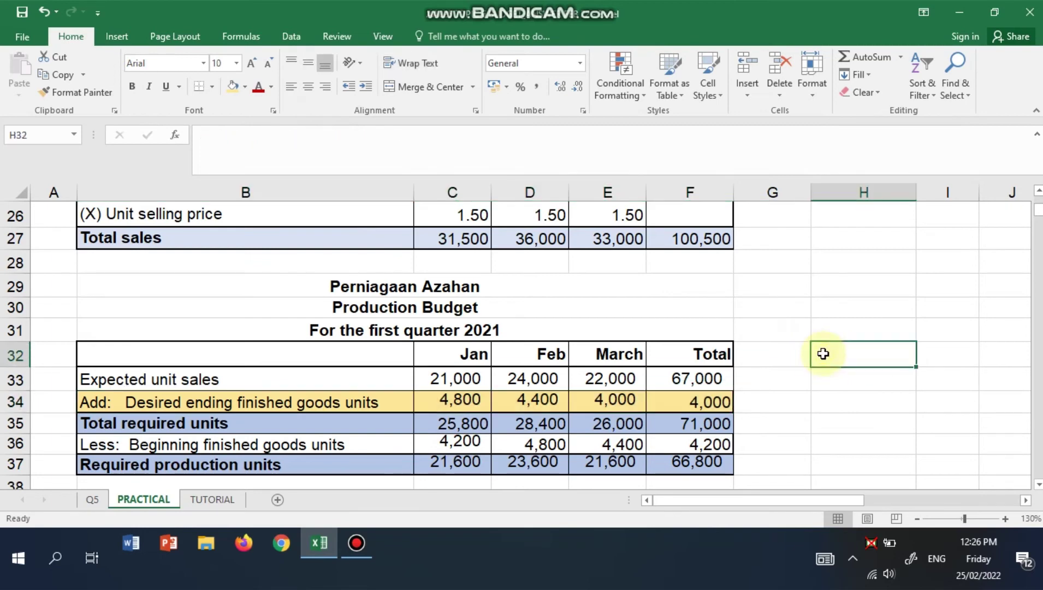
# Step: Apply the same light gold fill to the beginning finished goods units row, B36:F36
pyautogui.click(83, 445)
pyautogui.moveTo(345, 444); pyautogui.dragTo(651, 448)
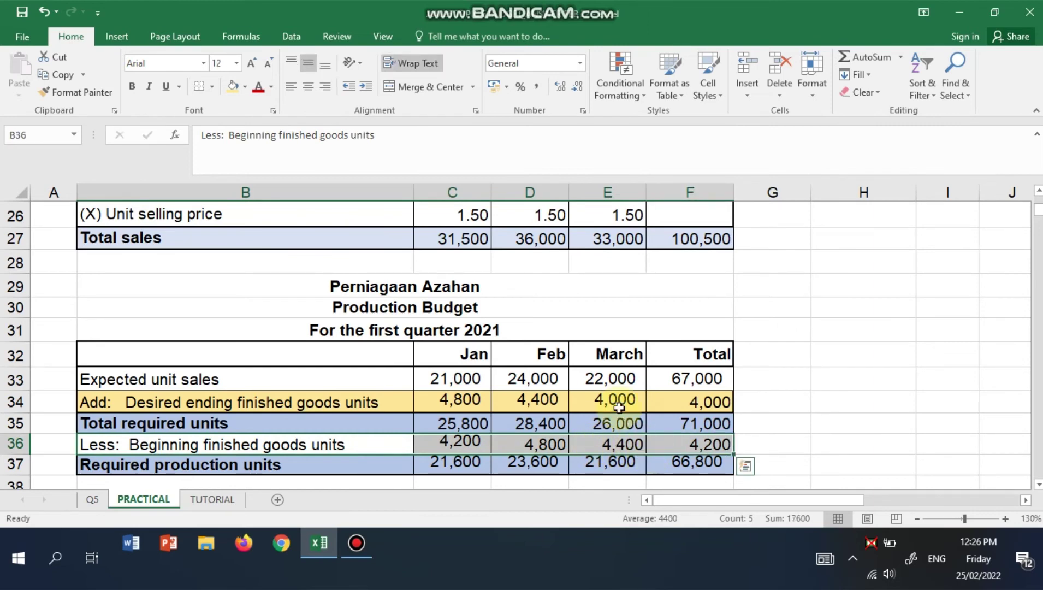
pyautogui.click(230, 87)
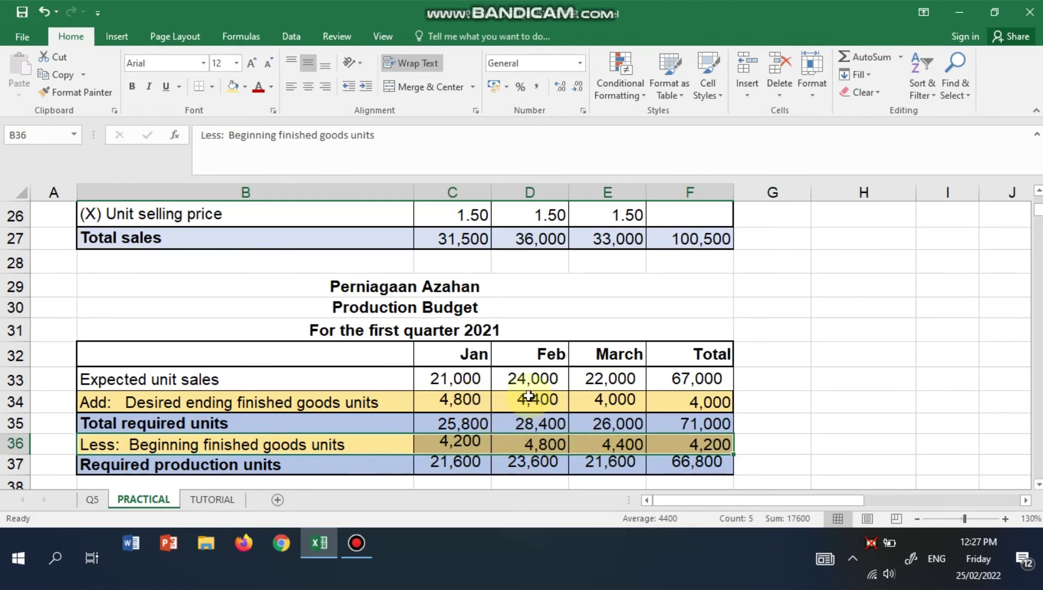
# Step: Change the font colour of January's desired ending finished goods units in C34 to red
pyautogui.click(478, 395)
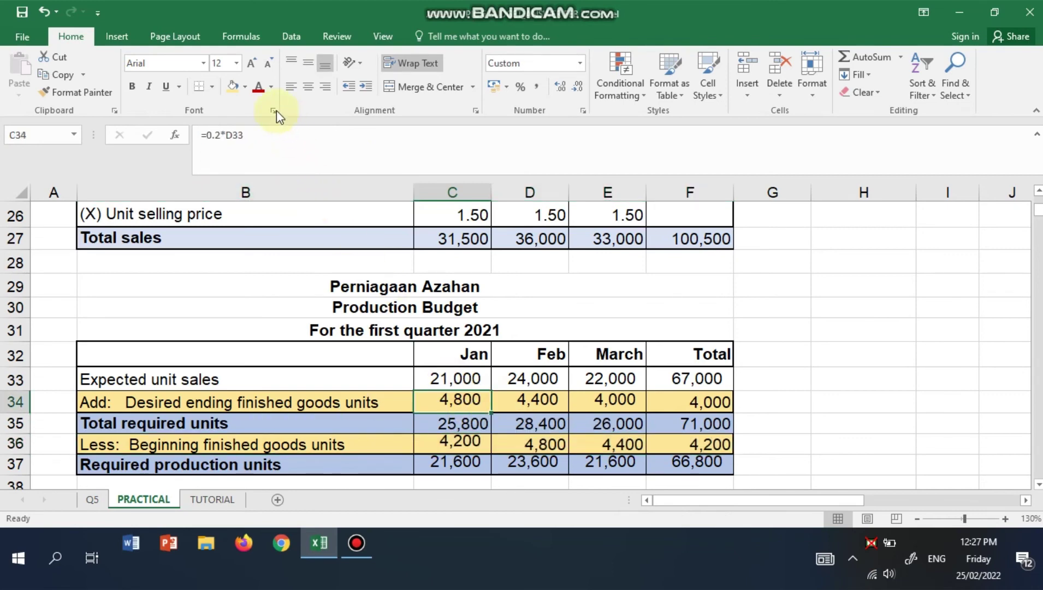
pyautogui.click(272, 86)
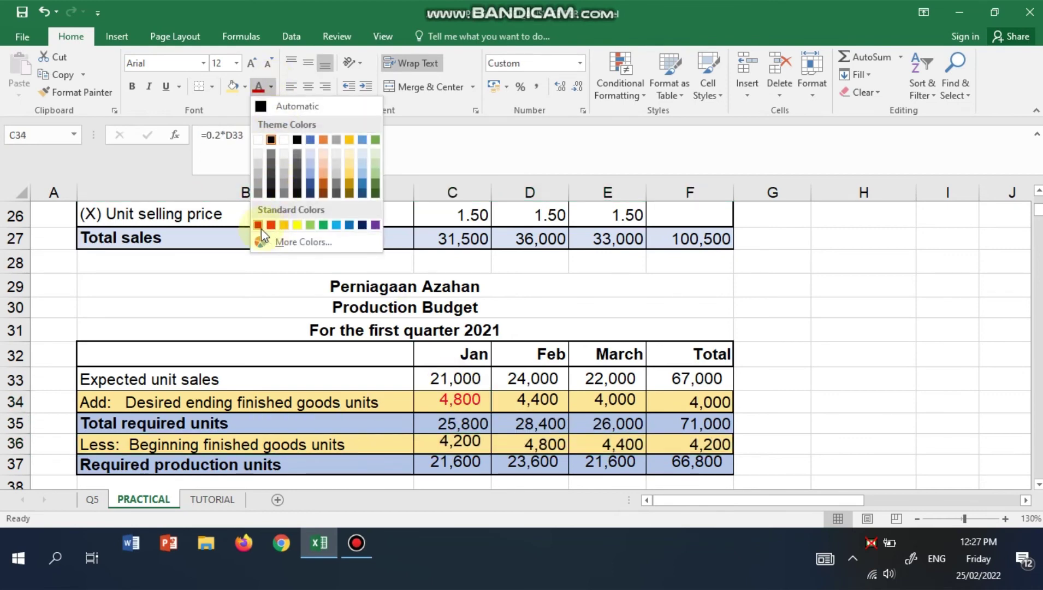
pyautogui.click(258, 228)
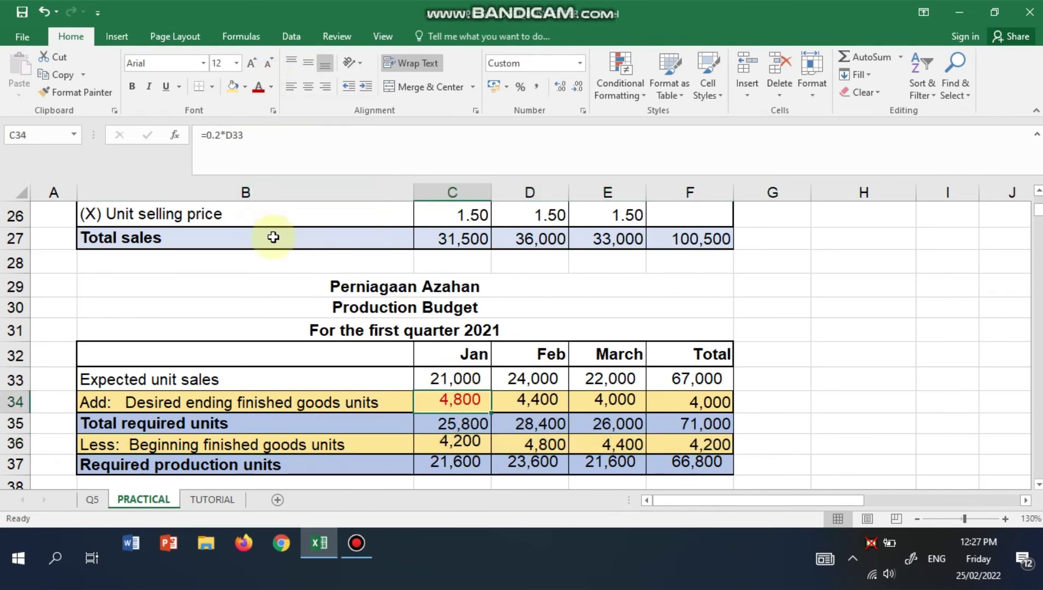
# Step: Change the font colour of February's beginning finished goods units in D36 to dark red
pyautogui.click(528, 445)
pyautogui.click(270, 86)
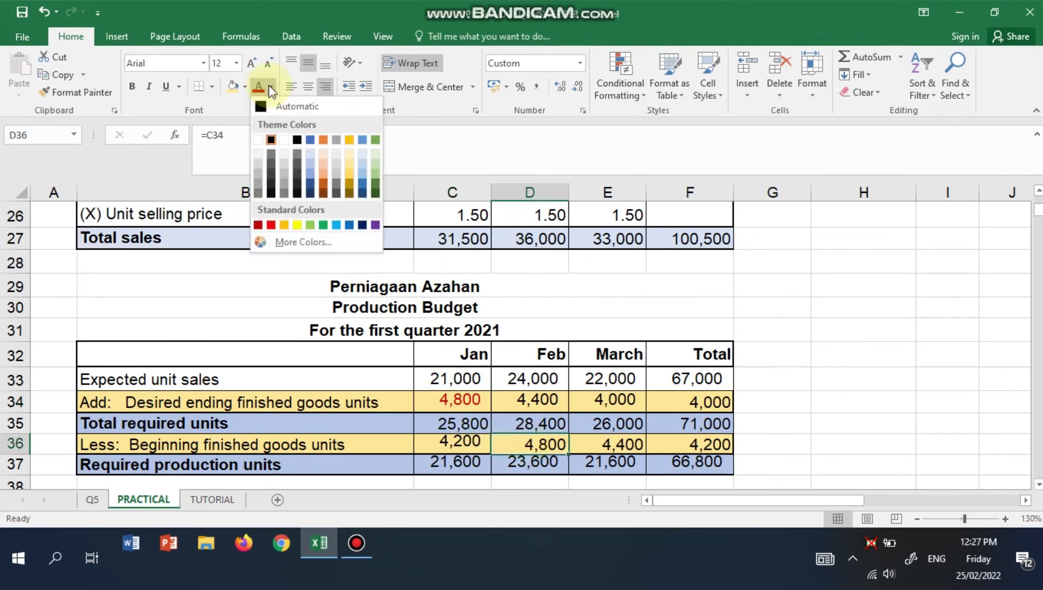
pyautogui.click(257, 224)
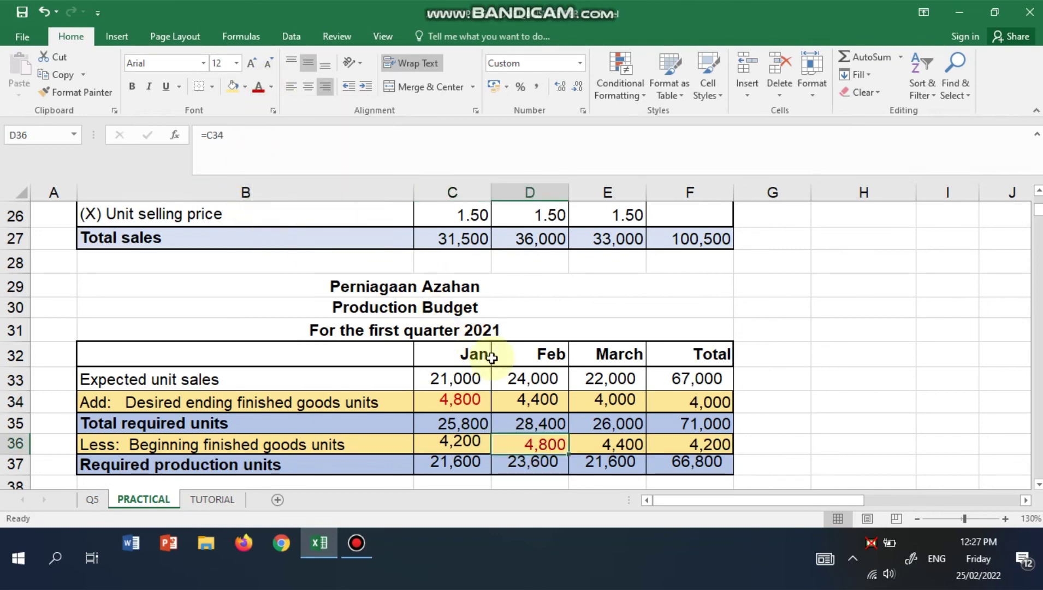
# Step: Apply the dark red font colour to February's desired ending units in D34 and March's beginning units in E36
pyautogui.click(523, 394)
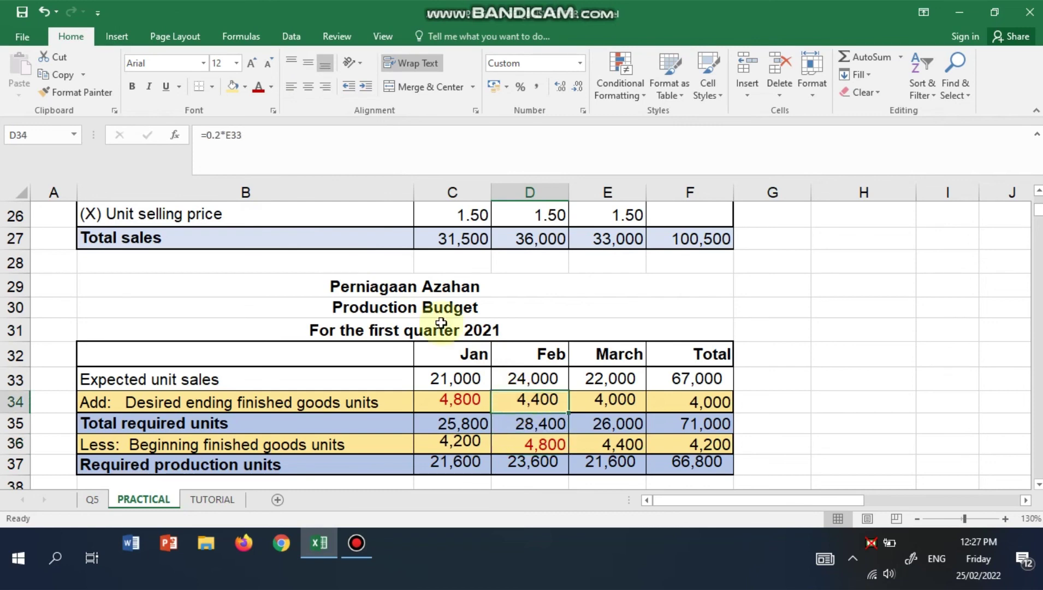
pyautogui.click(272, 93)
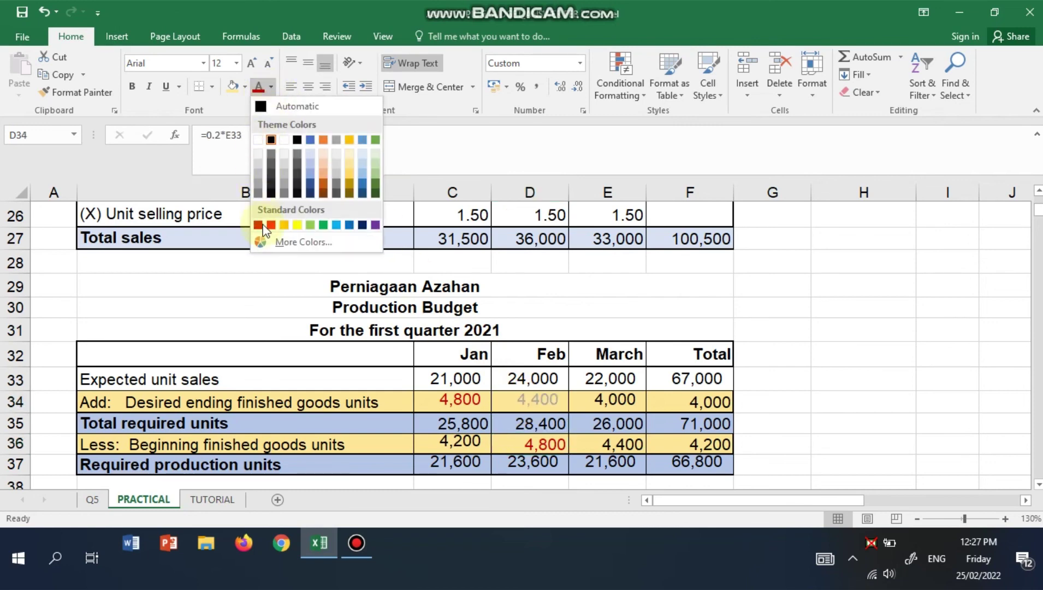
pyautogui.click(257, 224)
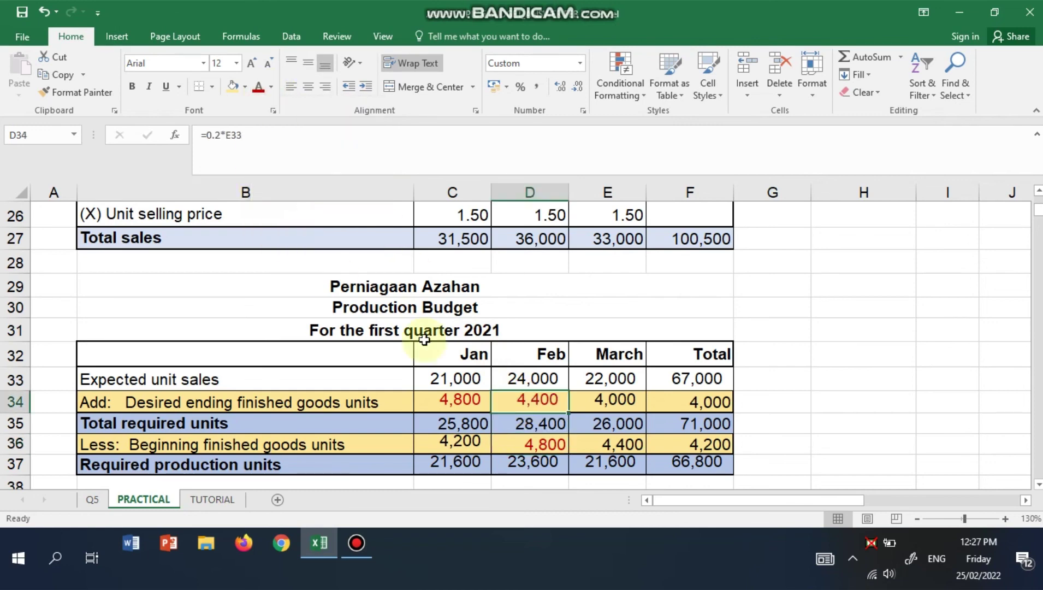
pyautogui.click(610, 444)
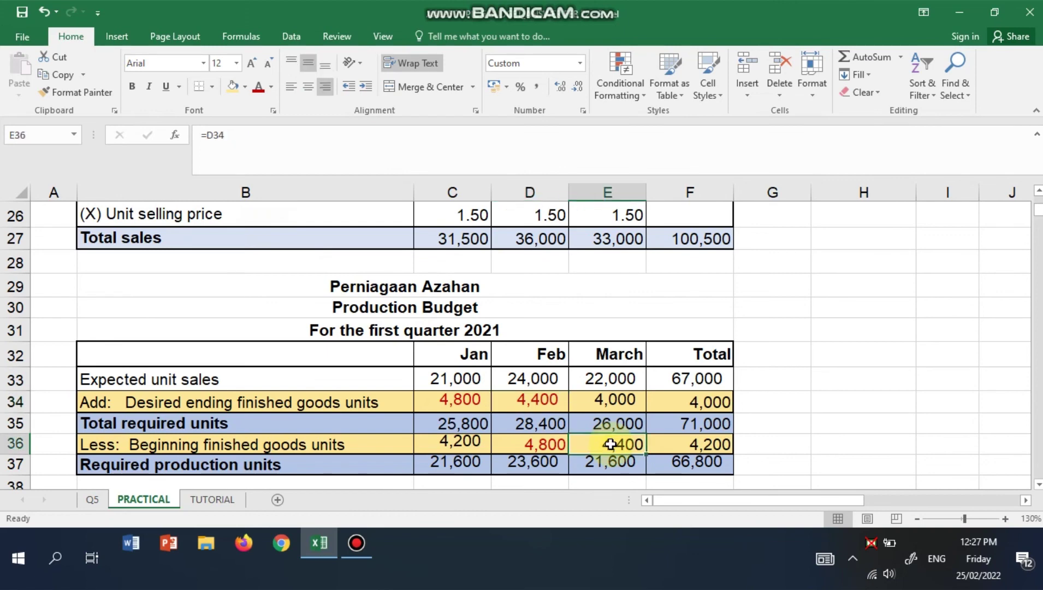
pyautogui.click(259, 93)
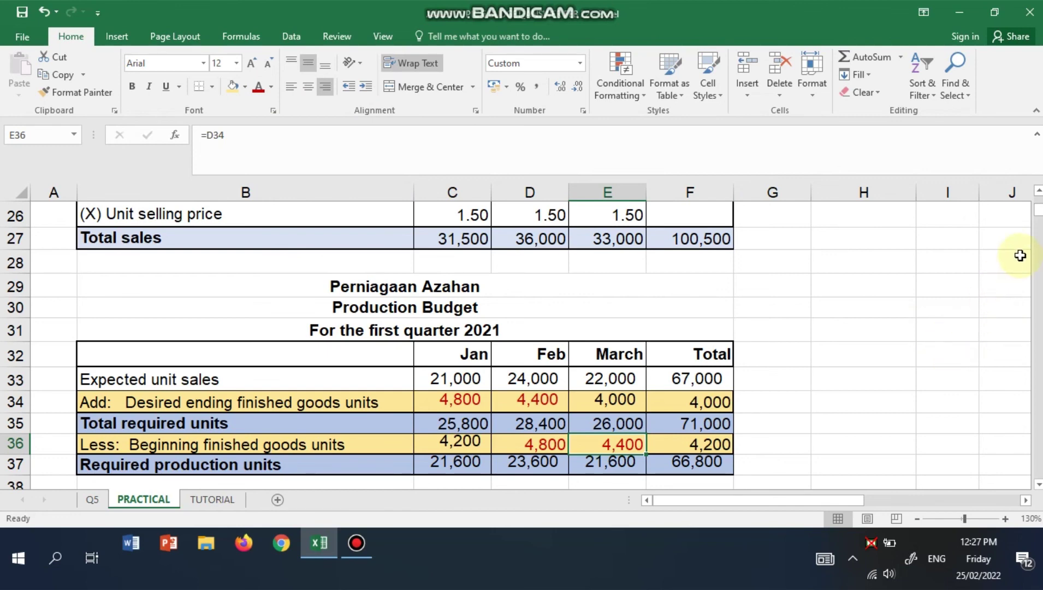
pyautogui.click(1037, 193)
pyautogui.click(1037, 193)
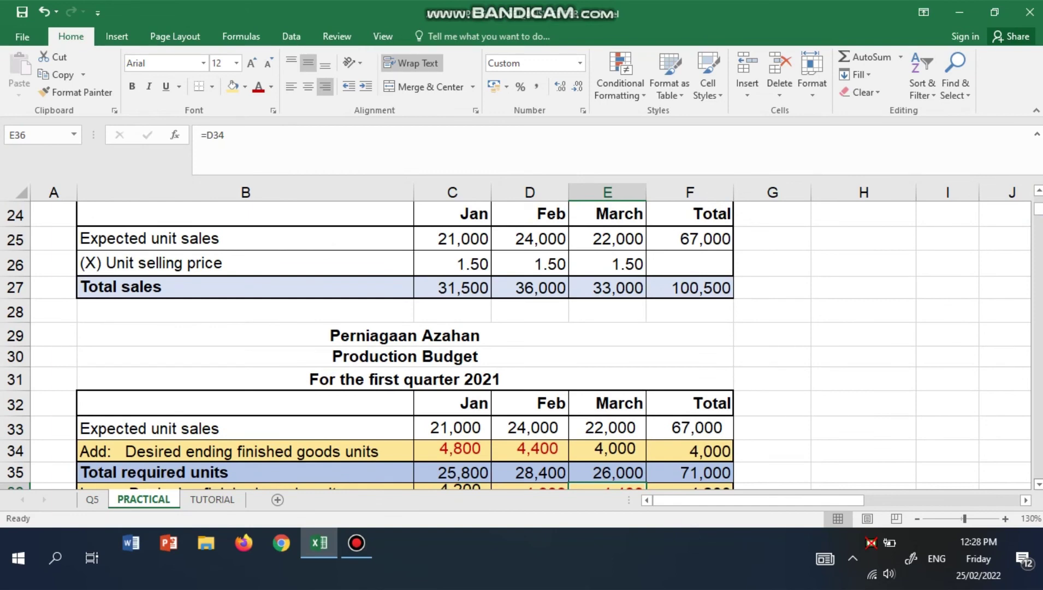
pyautogui.scroll(-2, 516, 344)
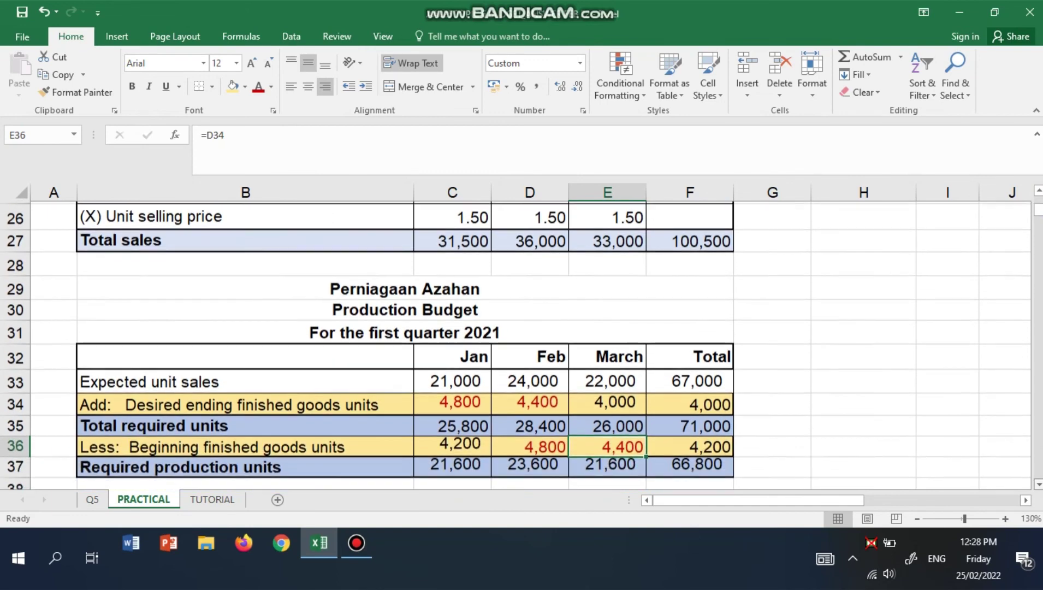